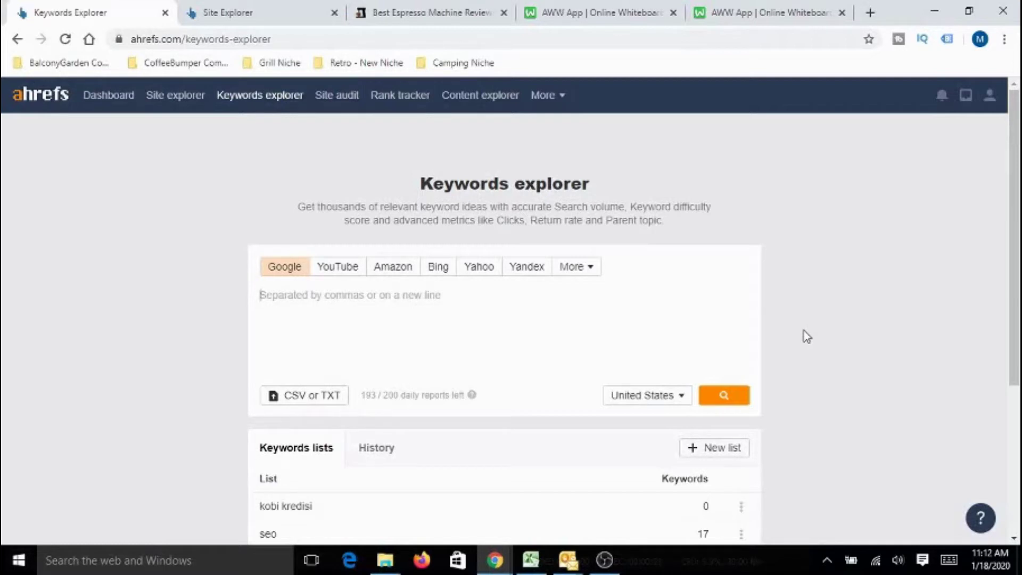
Search 'coffee maker' in Keywords Explorer, showing KD 28, 76K volume and 152K global volume.
{"action": "type", "text": "coffe"}
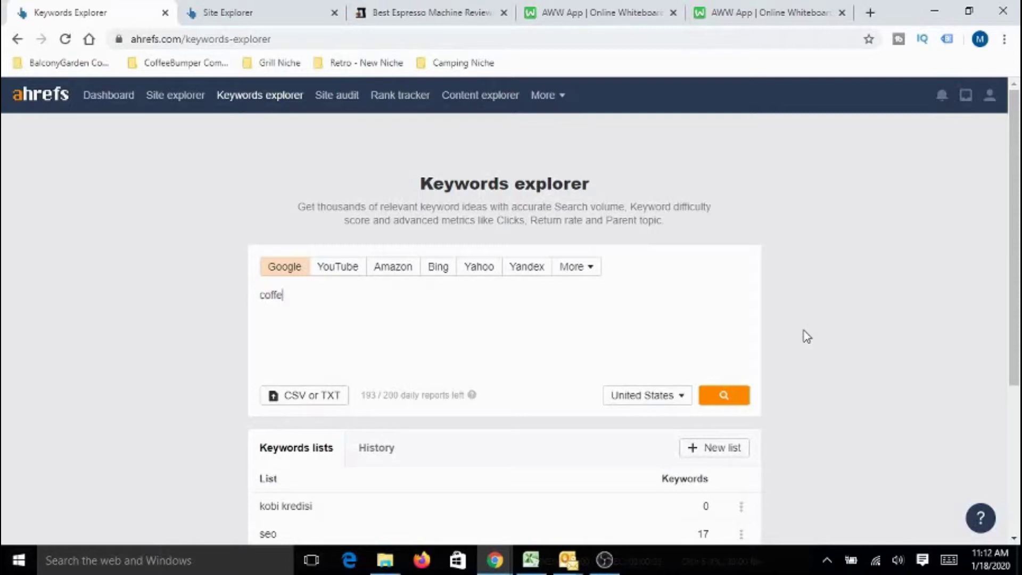
{"action": "type", "text": "e maker"}
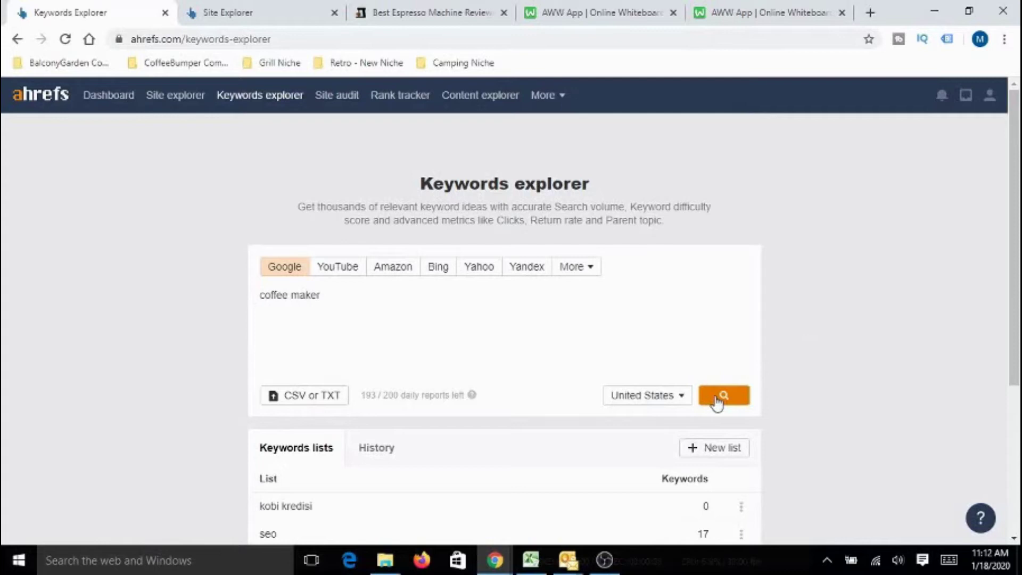
{"action": "left_click_drag", "start_coordinate": [333, 299], "coordinate": [267, 301]}
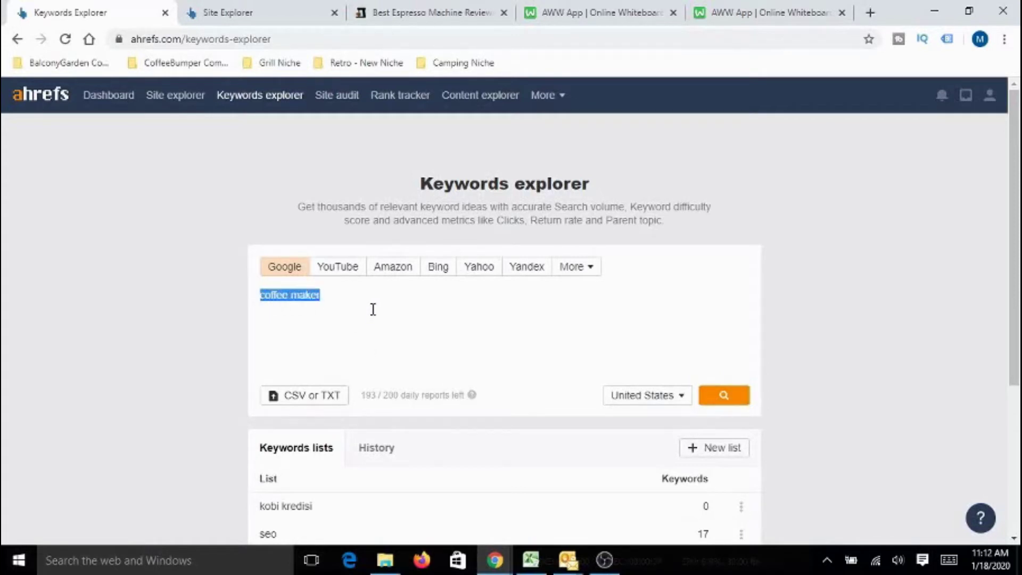
{"action": "left_click", "coordinate": [722, 400]}
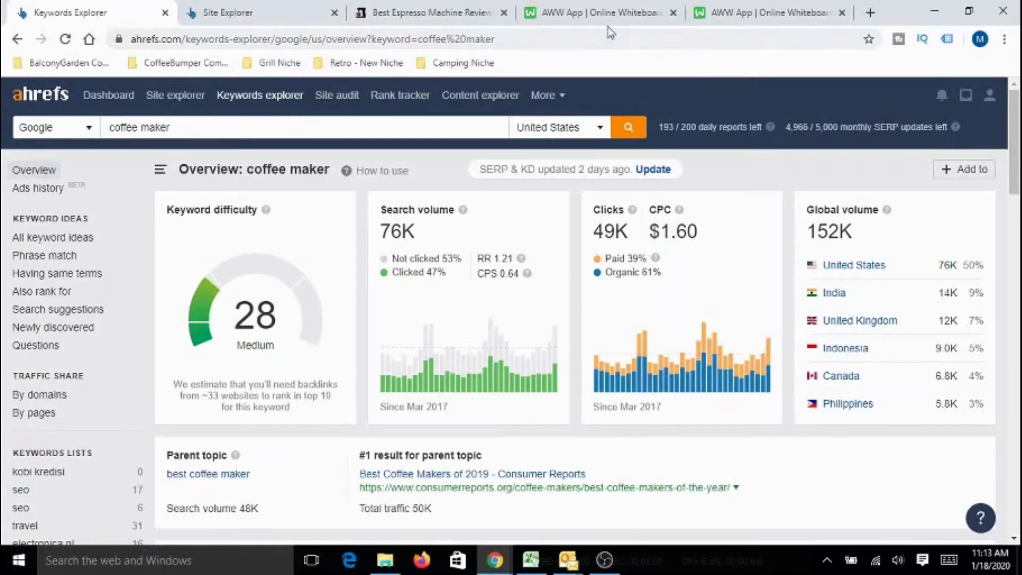
Add '1. Competition/Difficulty' on a new whiteboard line under '5 Factor Validation'.
{"action": "left_click", "coordinate": [602, 15]}
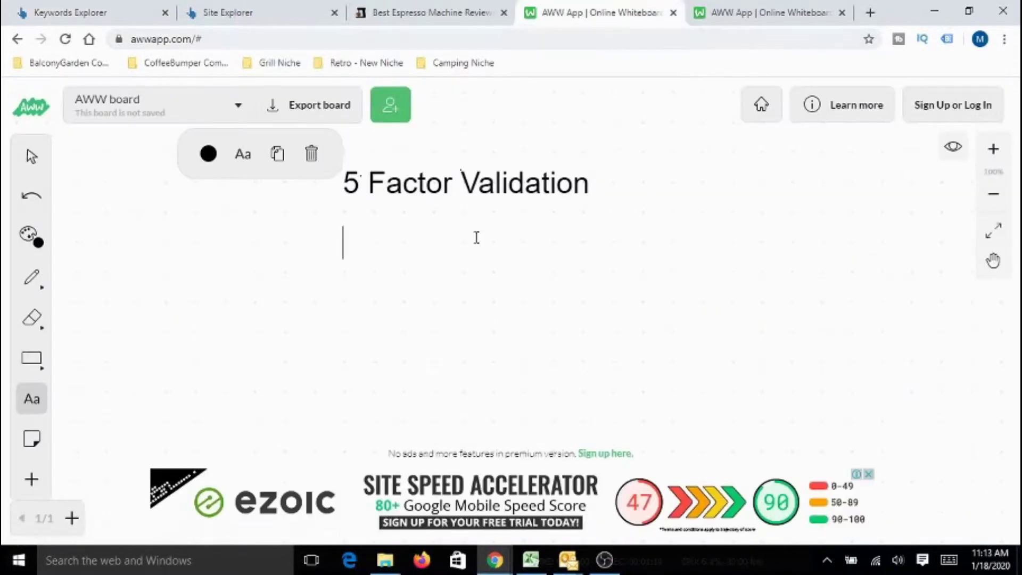
{"action": "key", "text": "Return"}
{"action": "type", "text": "1. Comp"}
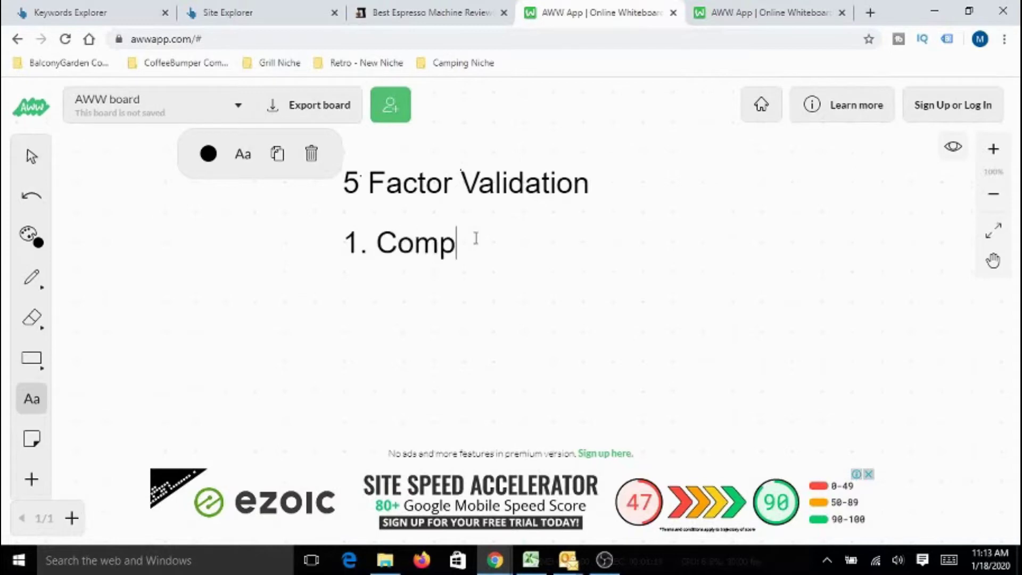
{"action": "type", "text": "etition"}
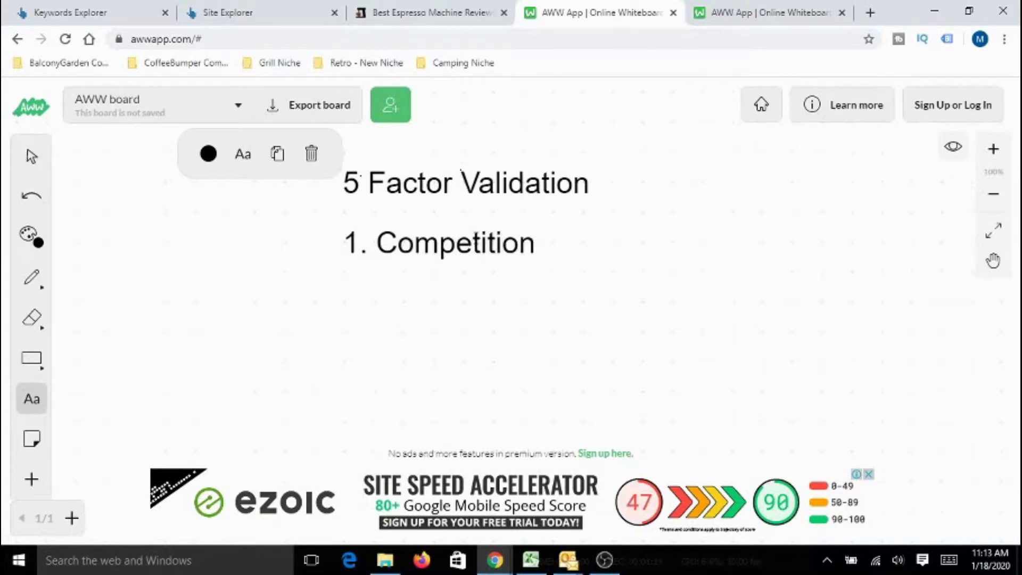
{"action": "type", "text": "/Difficulty"}
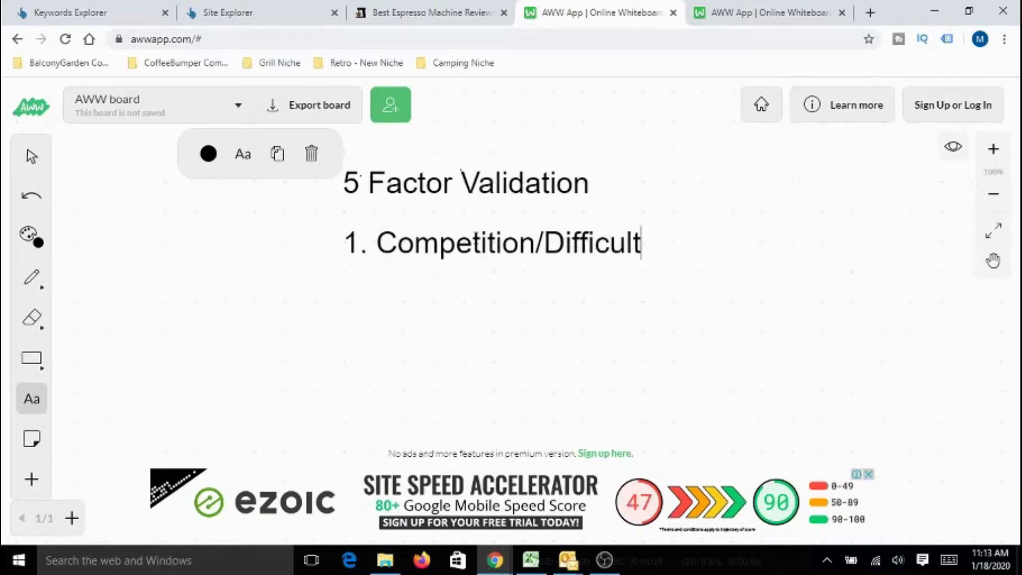
Return to the 'coffee maker' overview and scroll down to the keyword ideas by search volume.
{"action": "left_click", "coordinate": [112, 15]}
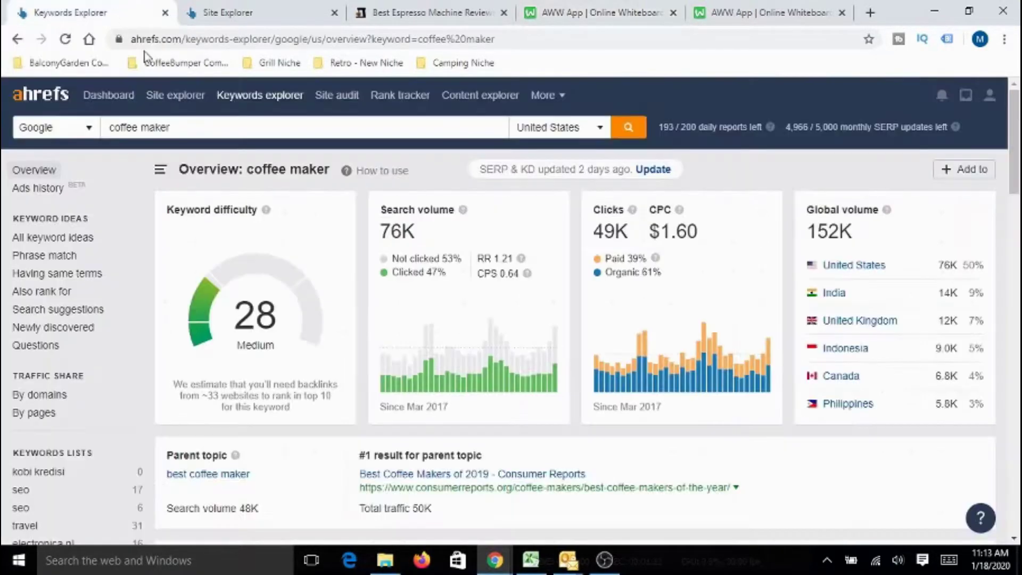
{"action": "left_click_drag", "start_coordinate": [205, 128], "coordinate": [108, 130]}
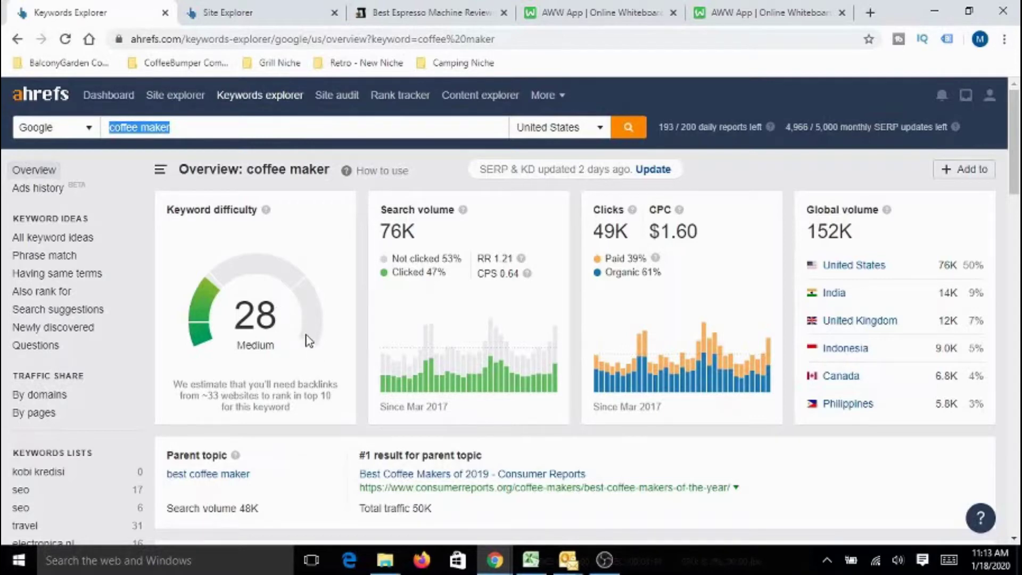
{"action": "scroll", "coordinate": [309, 341], "scroll_direction": "down", "scroll_amount": 3}
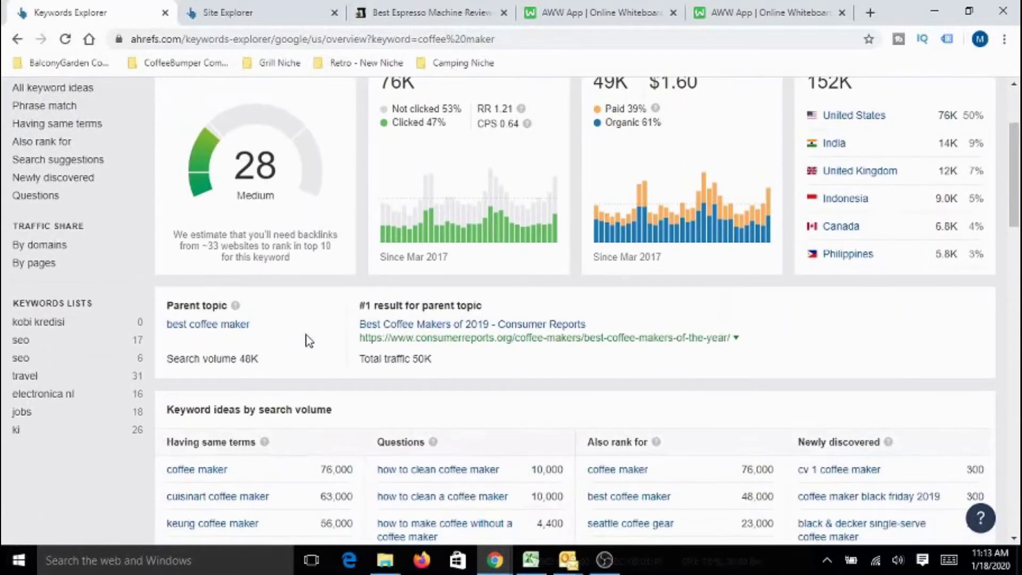
{"action": "scroll", "coordinate": [309, 341], "scroll_direction": "down", "scroll_amount": 4}
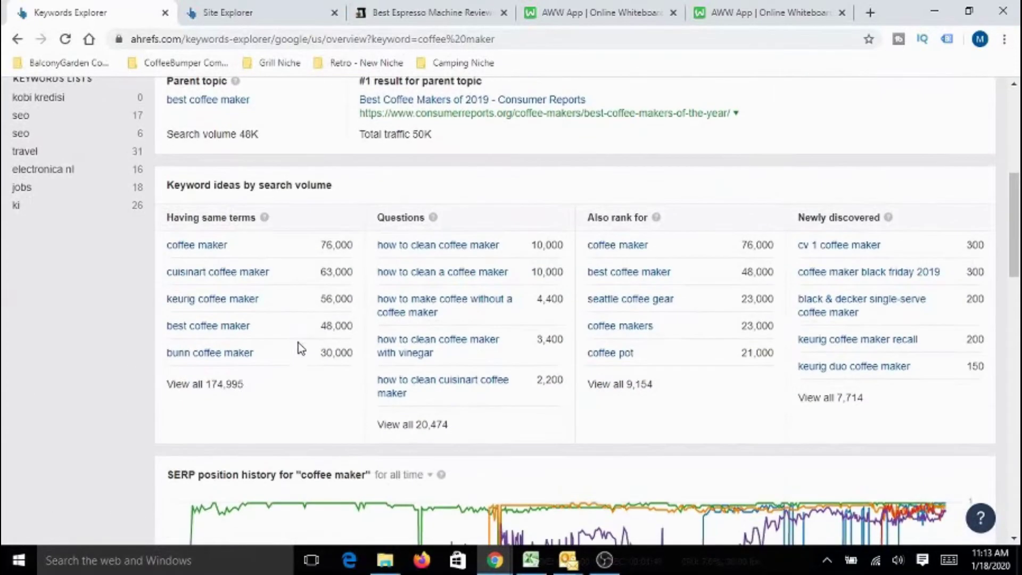
Open the full Having same terms list of 174,995 'coffee maker' keywords.
{"action": "left_click", "coordinate": [227, 389]}
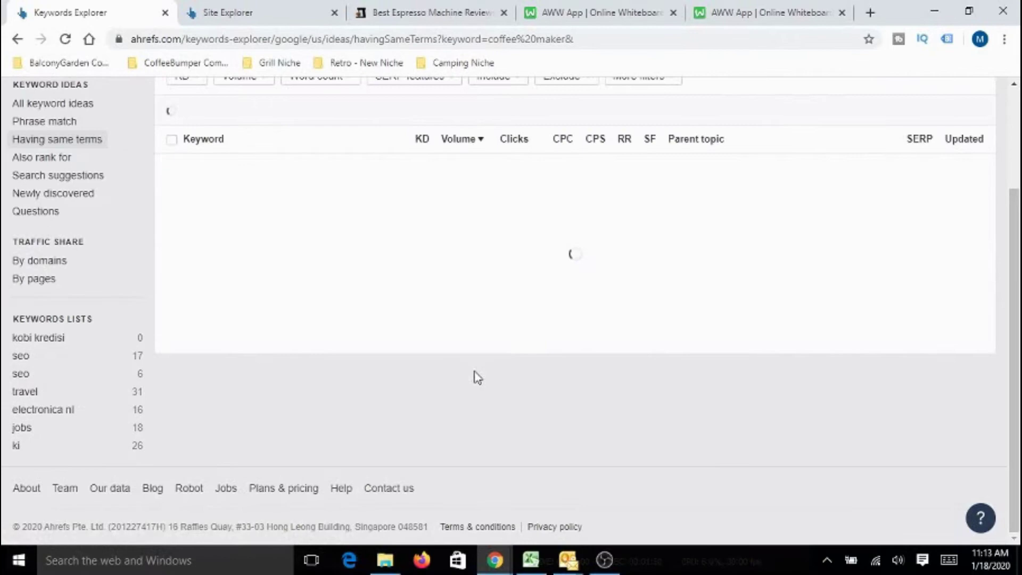
{"action": "scroll", "coordinate": [474, 375], "scroll_direction": "up", "scroll_amount": 5}
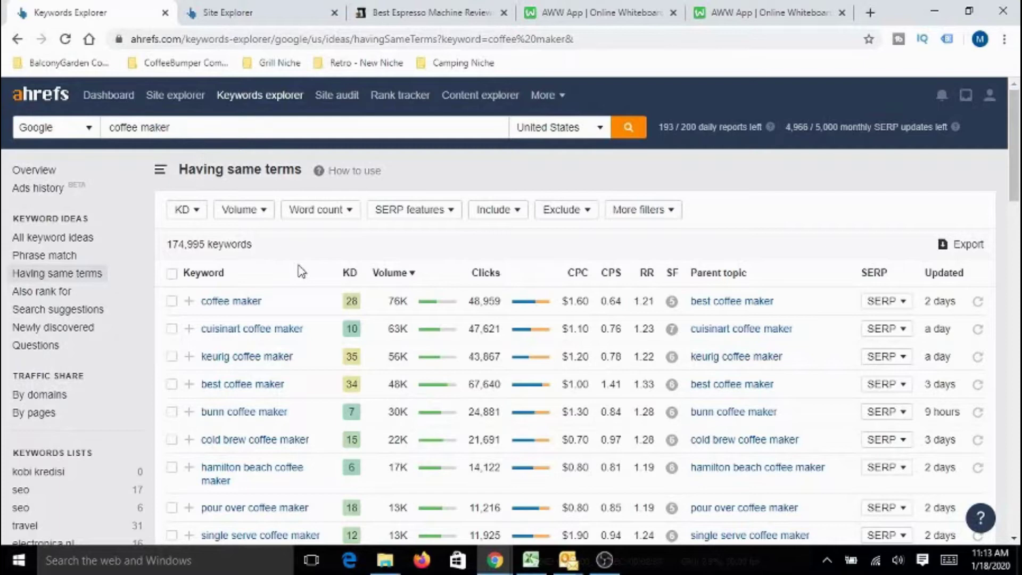
Filter the Having same terms keywords to a maximum KD of 20, leaving 9,988 results.
{"action": "left_click", "coordinate": [185, 210]}
{"action": "left_click", "coordinate": [272, 243]}
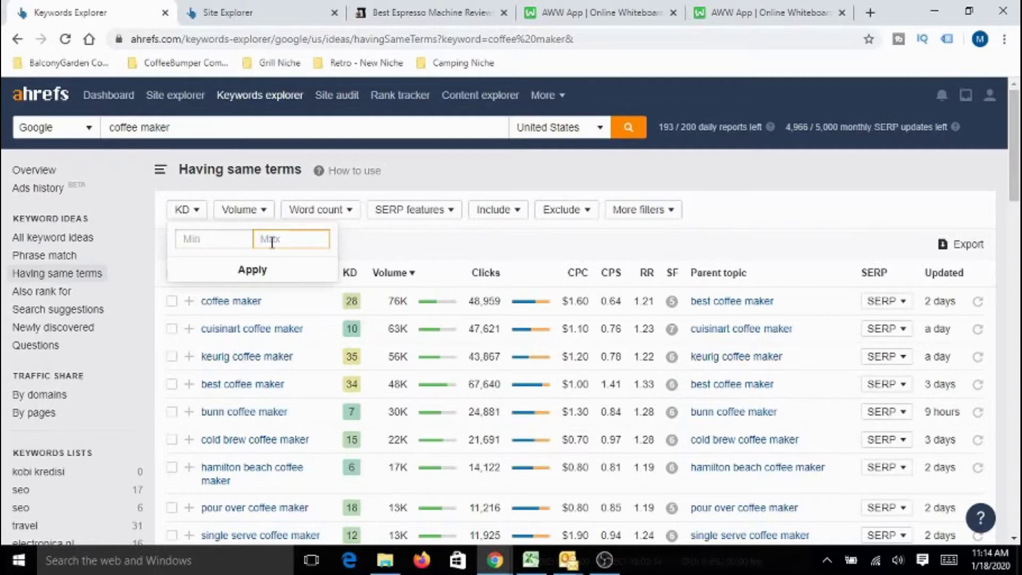
{"action": "type", "text": "20"}
{"action": "left_click", "coordinate": [254, 273]}
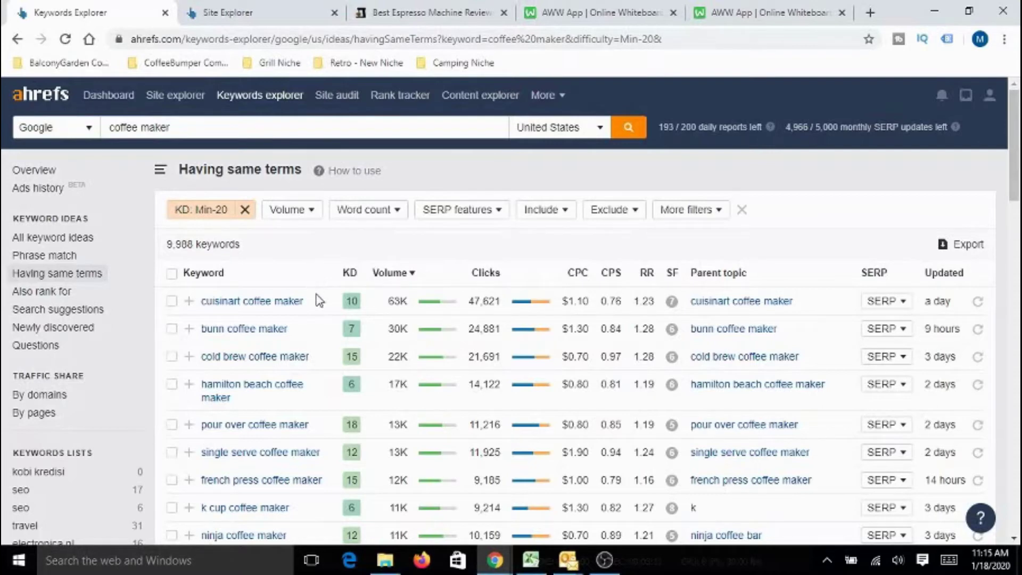
{"action": "triple_click", "coordinate": [169, 248]}
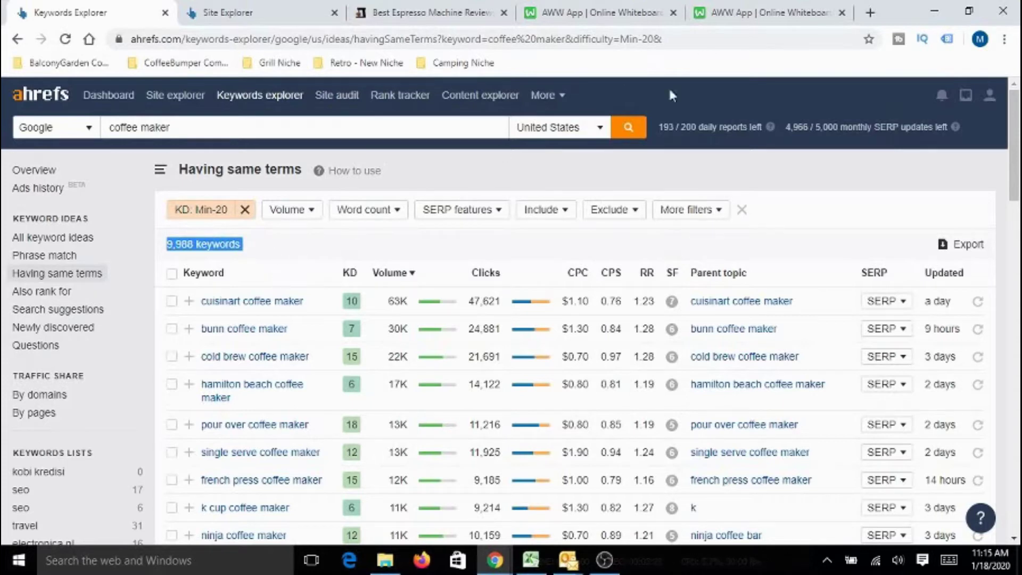
Add '2. Search Volume/Traffic' as the second whiteboard item, then return to the filtered keywords.
{"action": "left_click", "coordinate": [609, 15]}
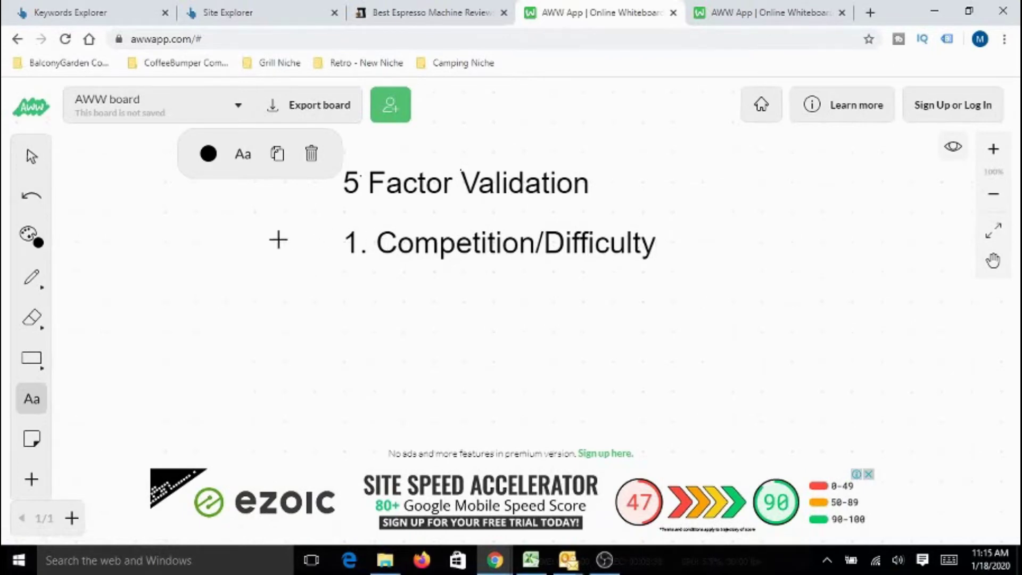
{"action": "left_click", "coordinate": [663, 247]}
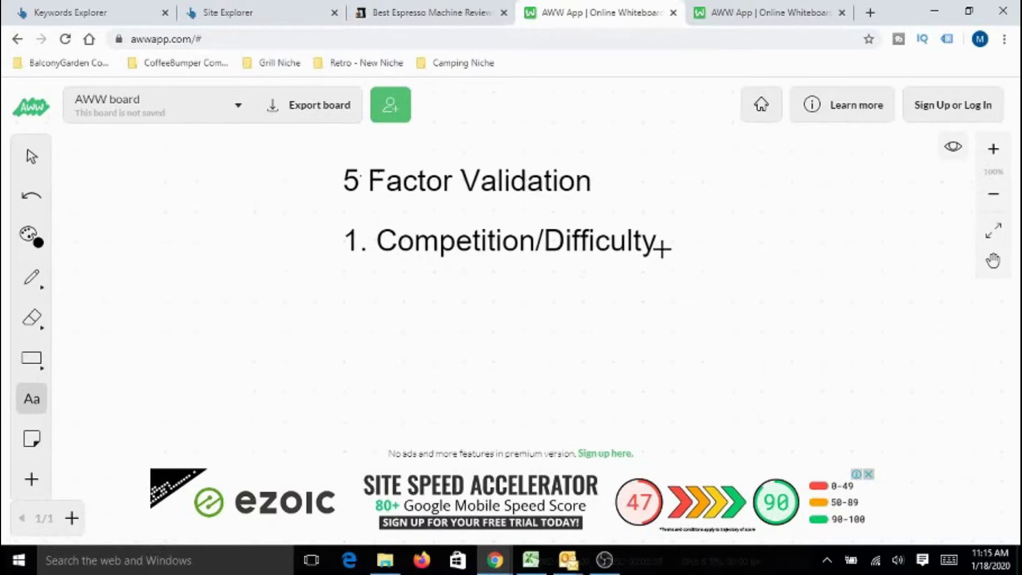
{"action": "left_click", "coordinate": [656, 242]}
{"action": "key", "text": "Return"}
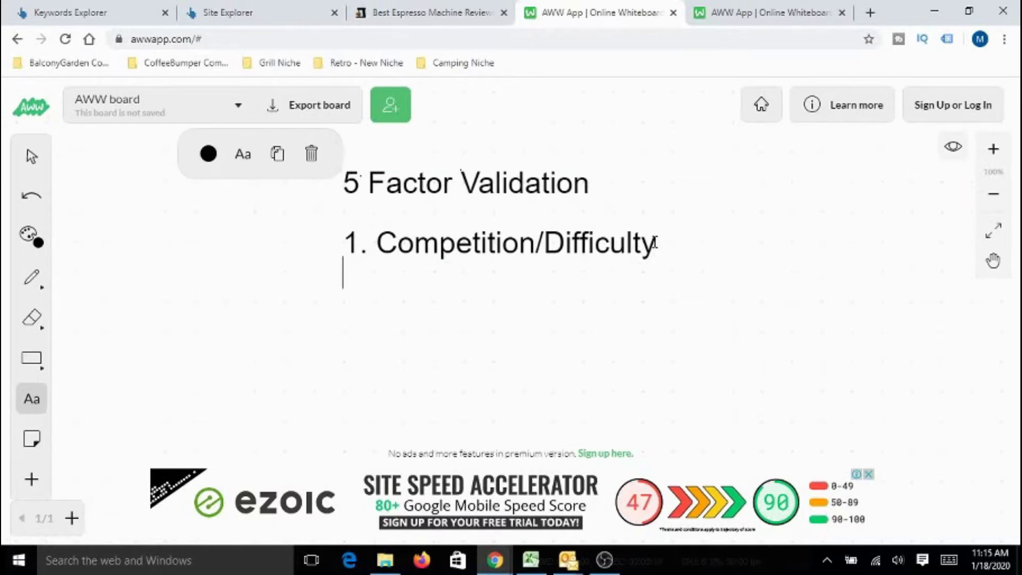
{"action": "type", "text": "2. "}
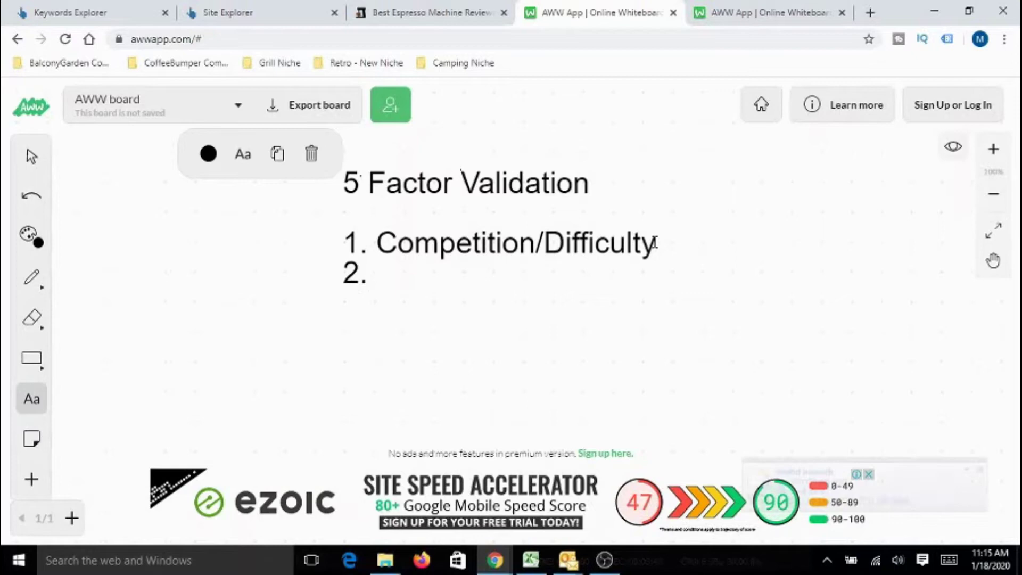
{"action": "type", "text": "Search"}
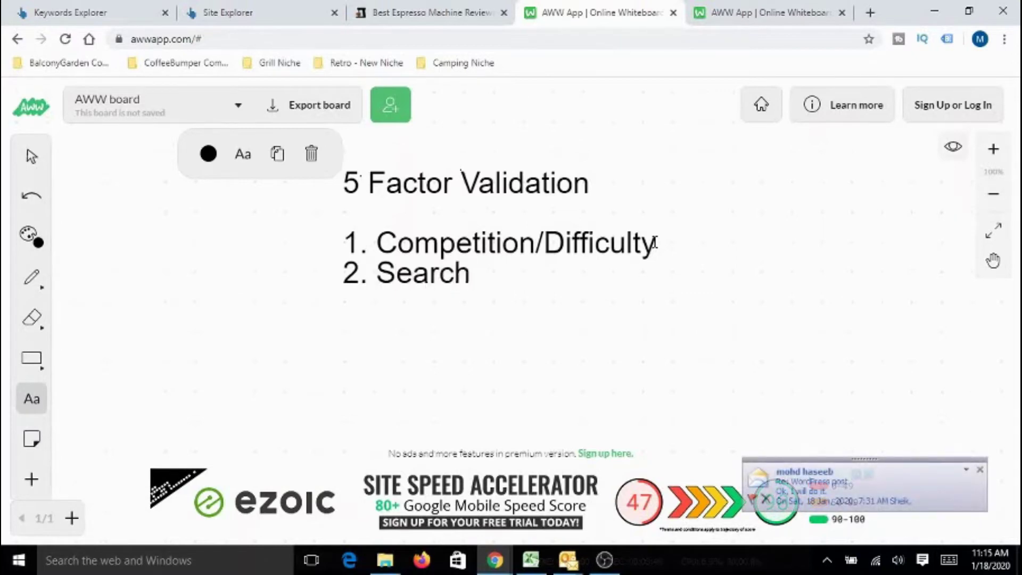
{"action": "type", "text": " Volume"}
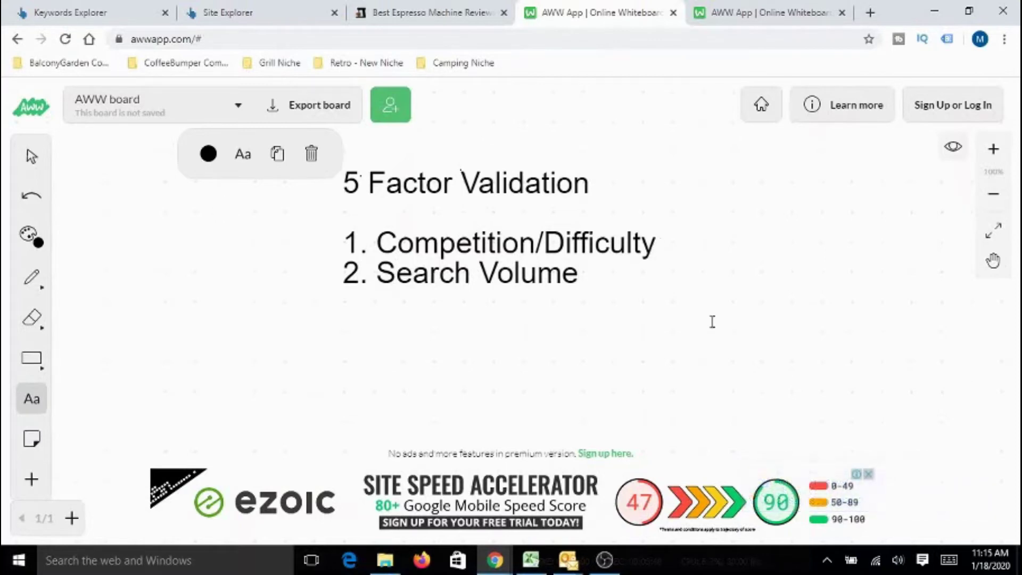
{"action": "type", "text": "/Traffic"}
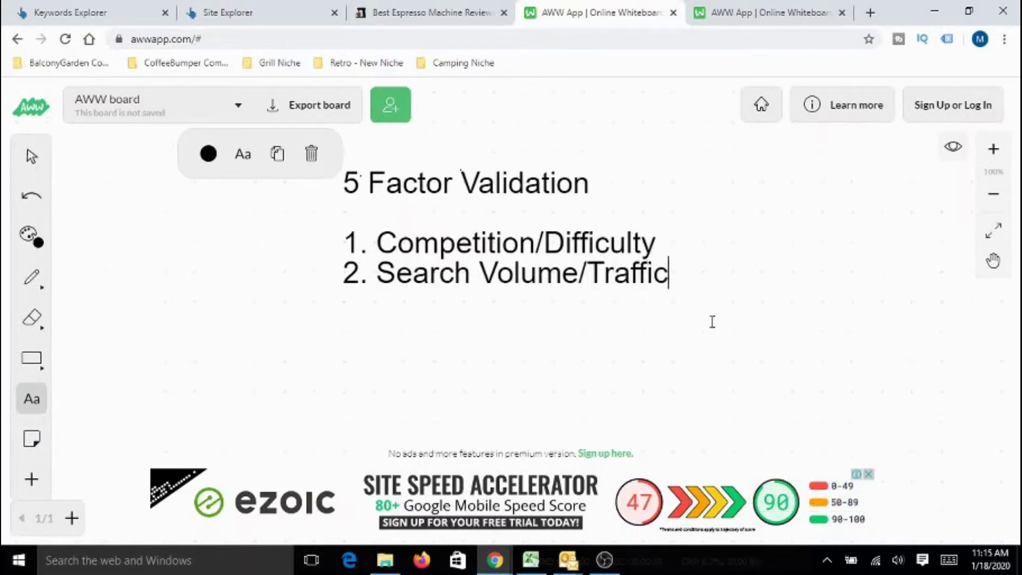
{"action": "left_click", "coordinate": [100, 14]}
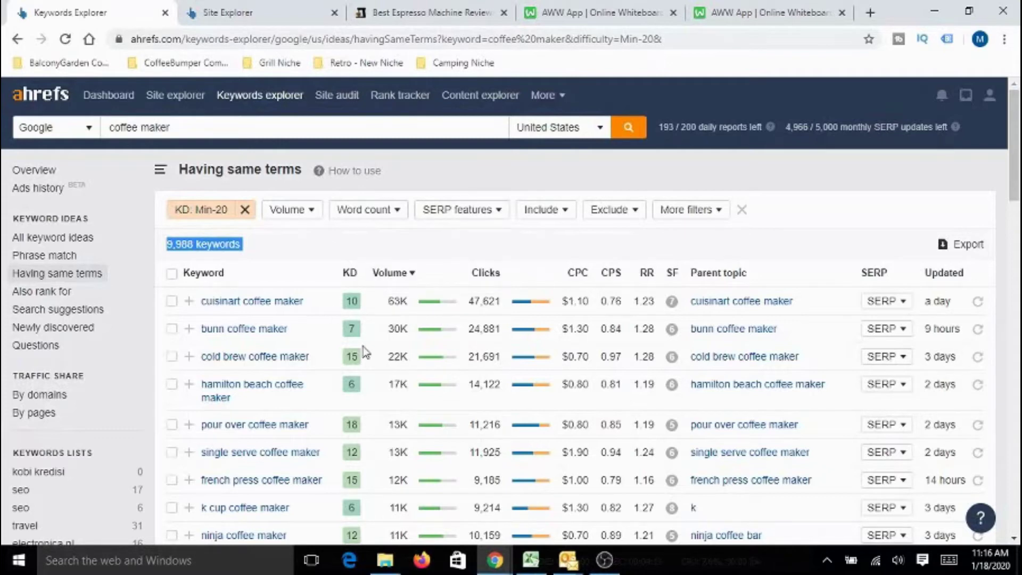
{"action": "scroll", "coordinate": [315, 387], "scroll_direction": "down", "scroll_amount": 1}
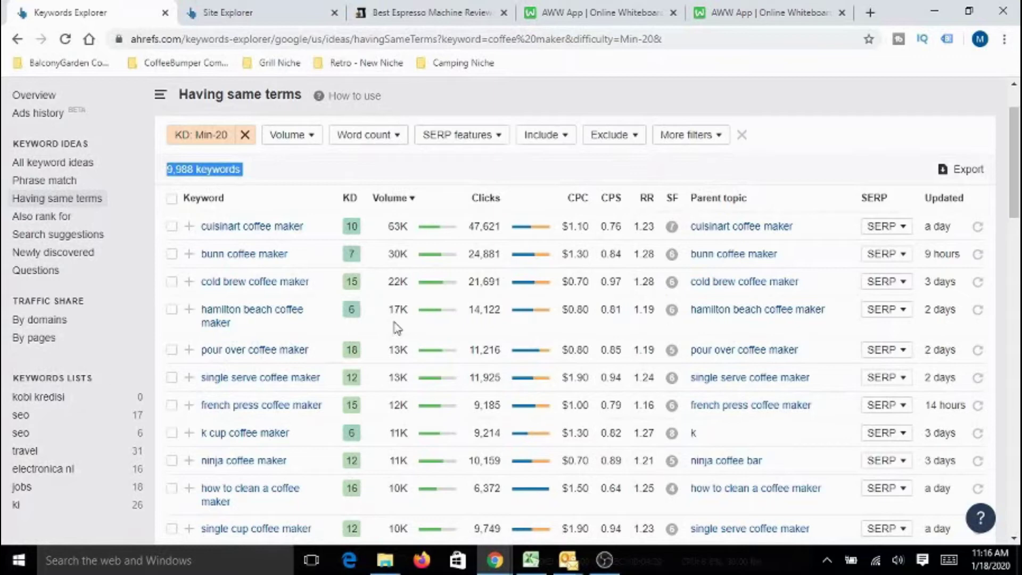
{"action": "scroll", "coordinate": [395, 328], "scroll_direction": "up", "scroll_amount": 2}
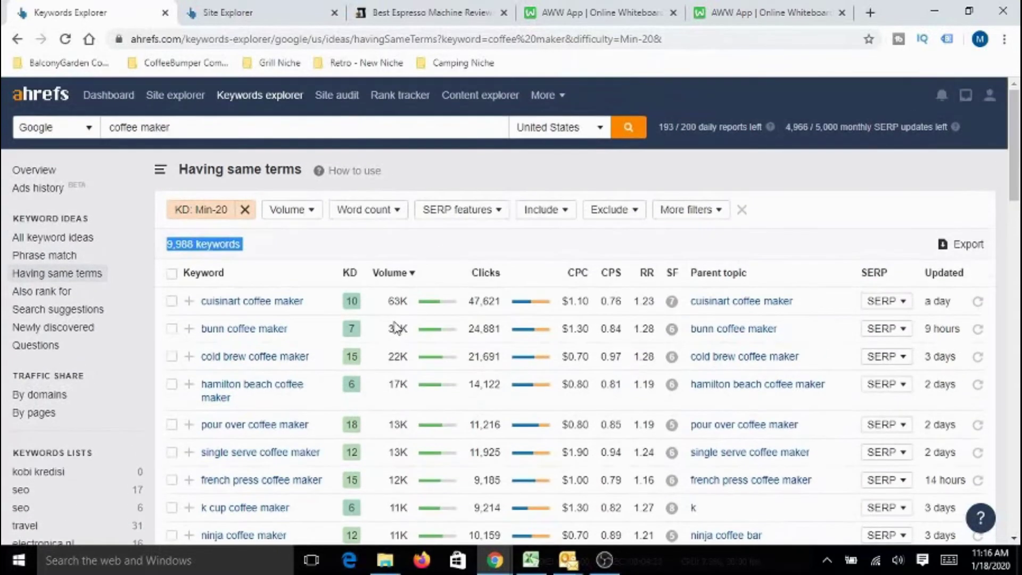
{"action": "left_click", "coordinate": [301, 248]}
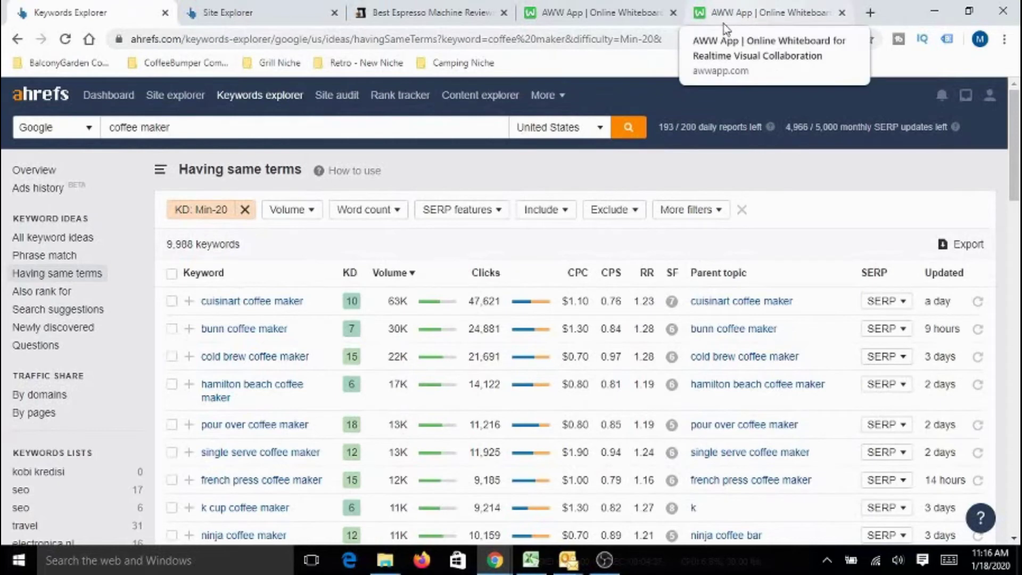
Add '3. Scope for Content' as the third validation factor, correcting the typo.
{"action": "left_click", "coordinate": [618, 18]}
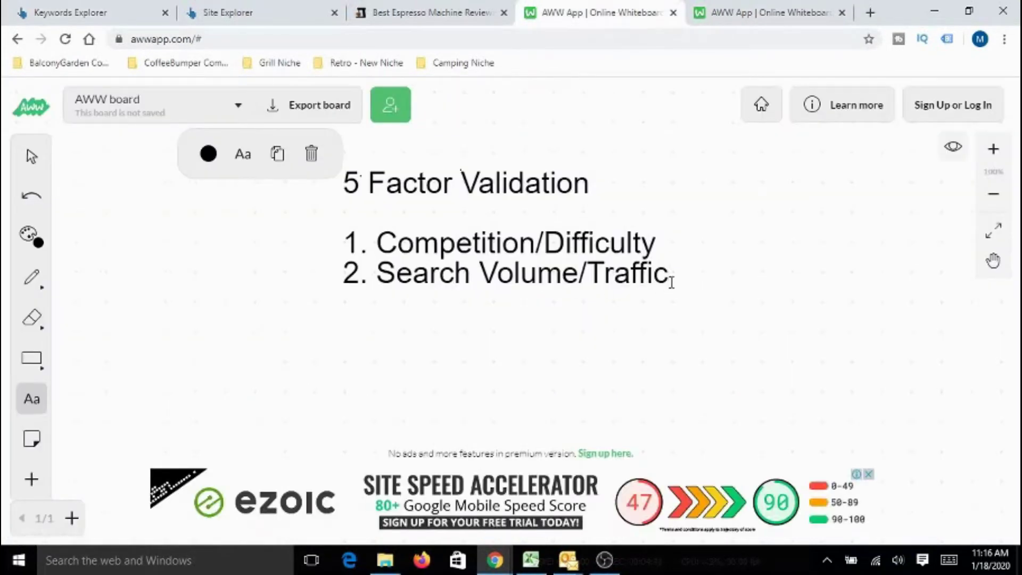
{"action": "key", "text": "Return"}
{"action": "type", "text": "3. Scope for Cpnten"}
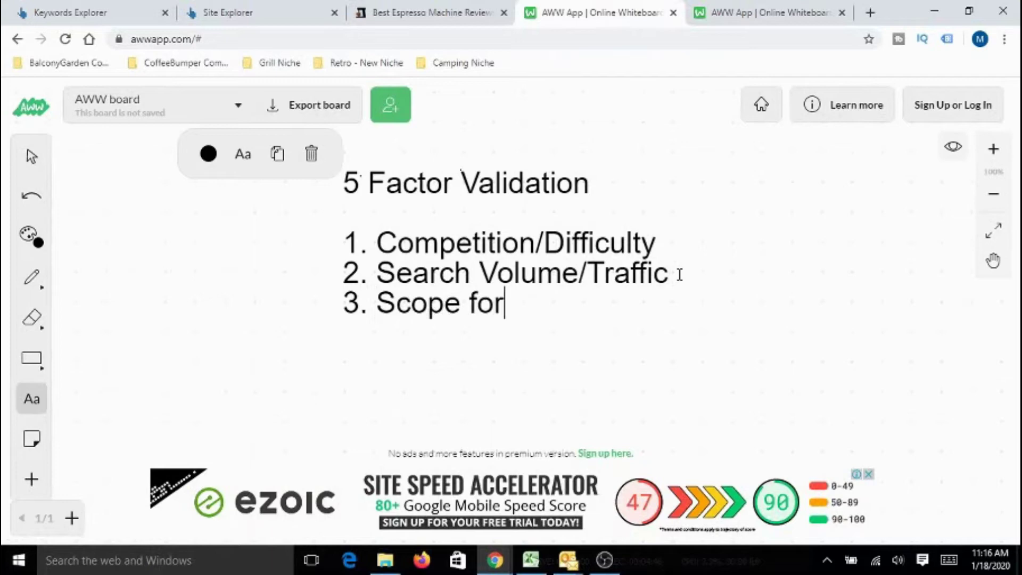
{"action": "key", "text": "BackSpace"}
{"action": "key", "text": "BackSpace"}
{"action": "key", "text": "BackSpace"}
{"action": "key", "text": "BackSpace"}
{"action": "key", "text": "BackSpace"}
{"action": "type", "text": "ontent"}
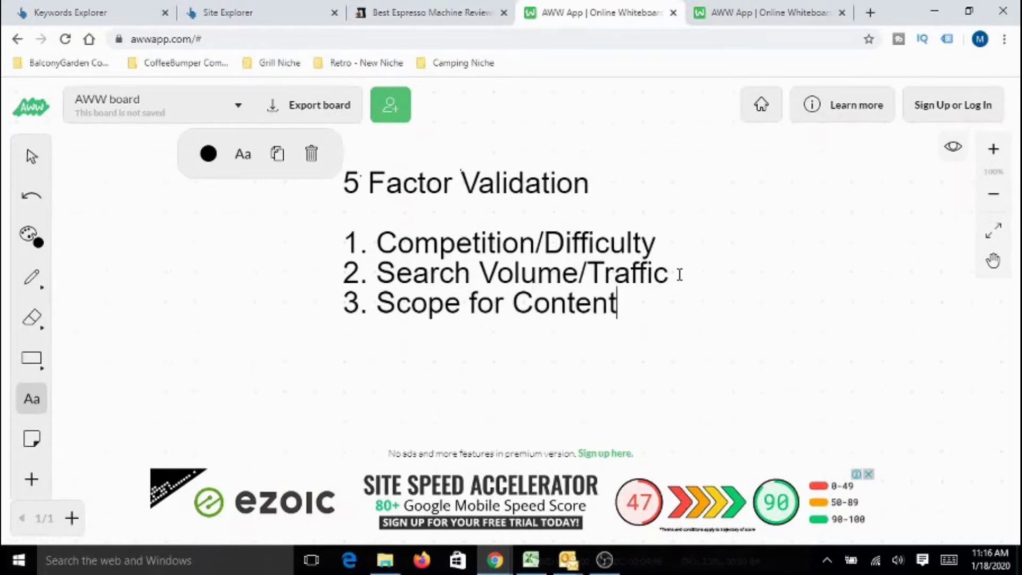
Add a minimum volume 500 filter, narrowing the coffee maker keywords to 349.
{"action": "left_click", "coordinate": [131, 13]}
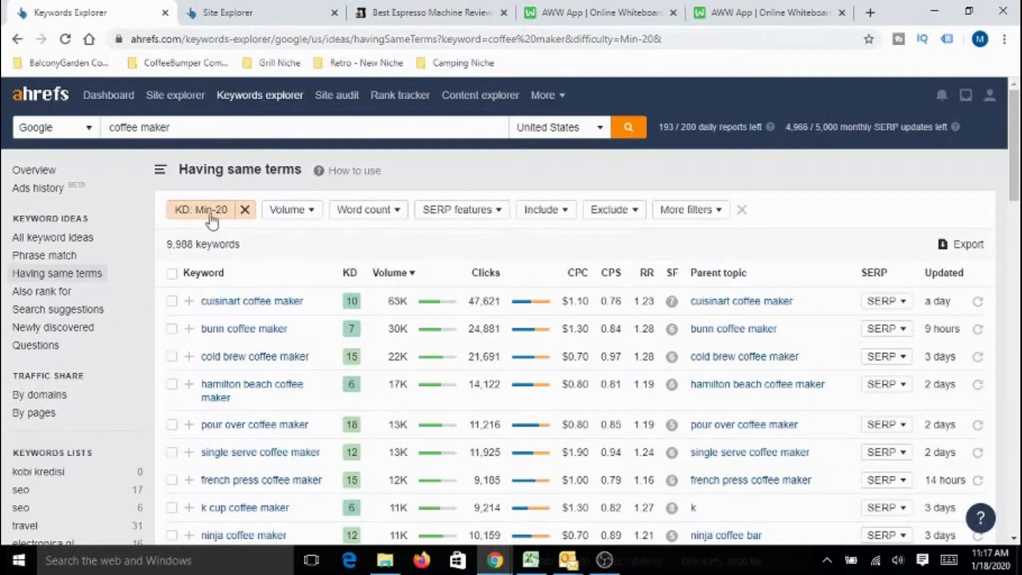
{"action": "left_click", "coordinate": [300, 221]}
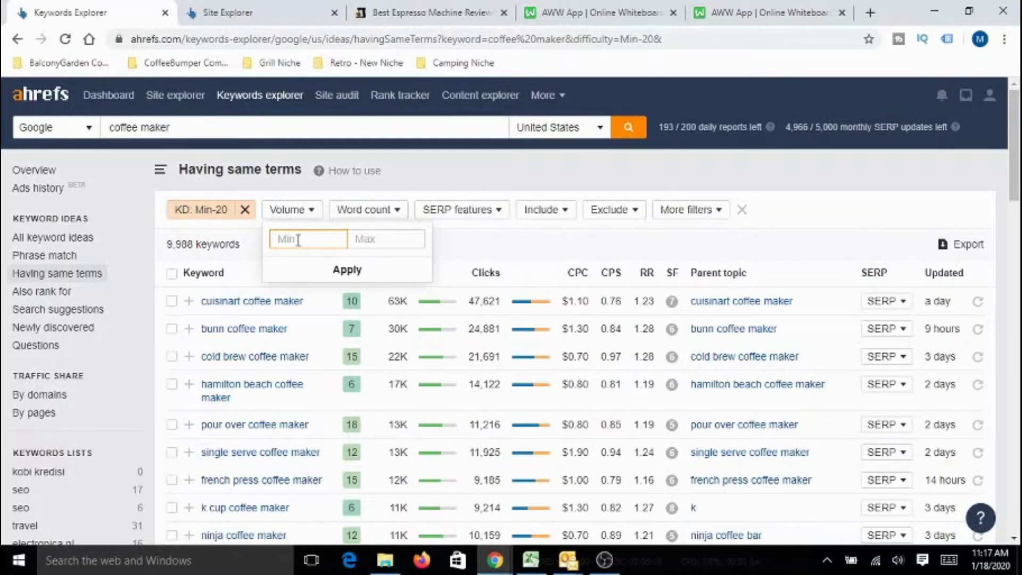
{"action": "type", "text": "500"}
{"action": "left_click", "coordinate": [346, 270]}
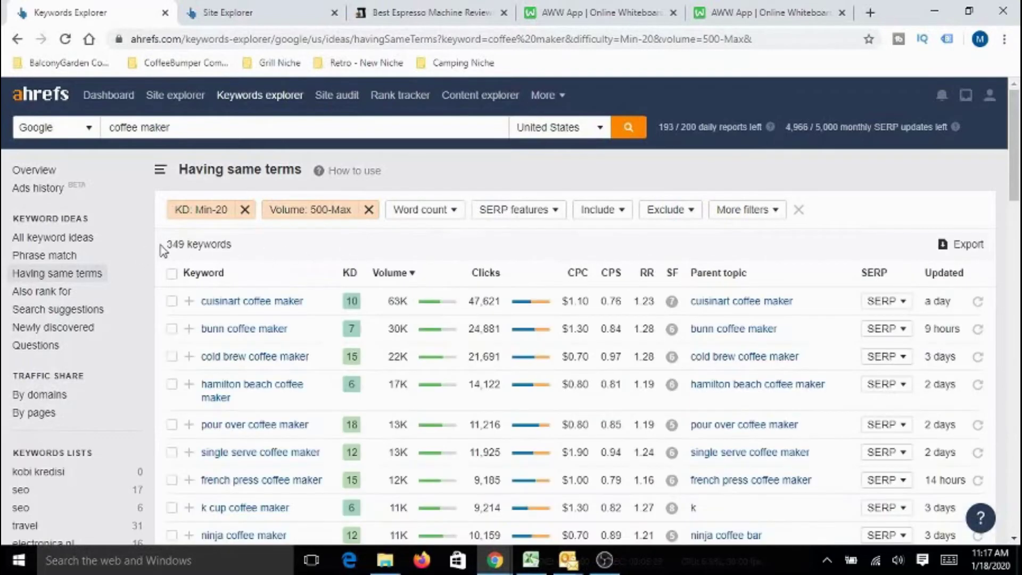
Highlight and clear the '349 keywords' count, then go back to the validation whiteboard.
{"action": "left_click_drag", "start_coordinate": [164, 246], "coordinate": [170, 248]}
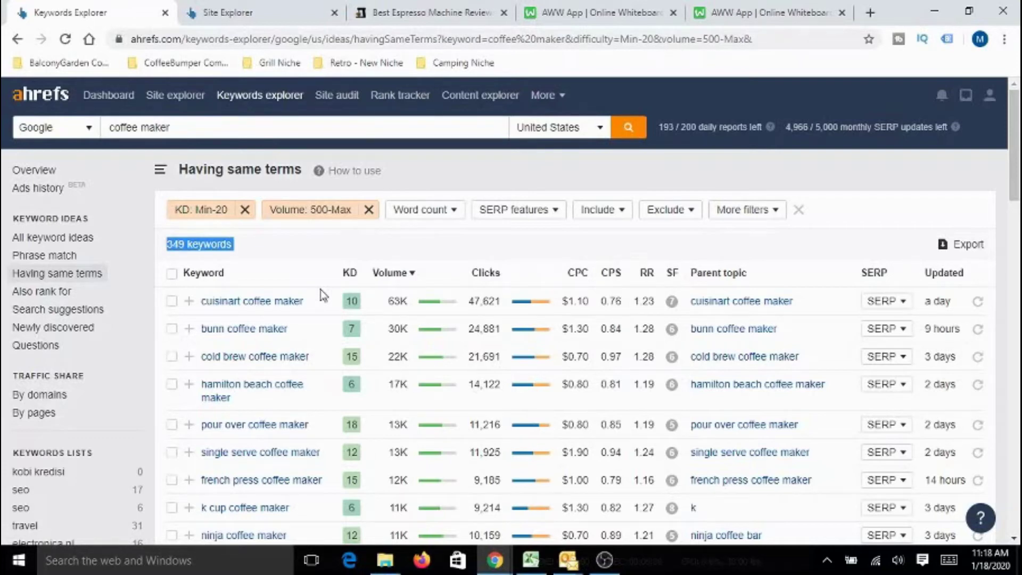
{"action": "left_click", "coordinate": [219, 254]}
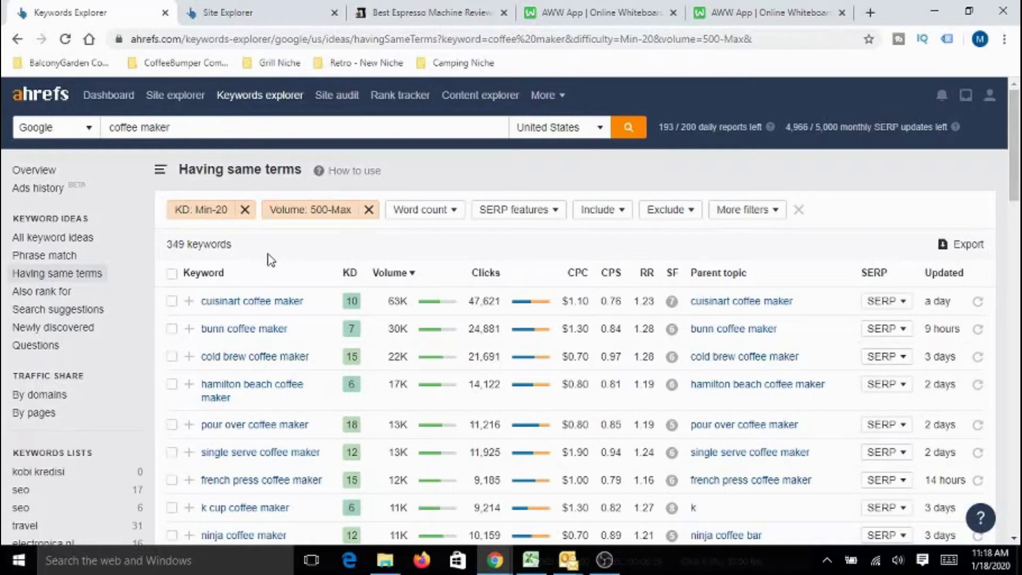
{"action": "left_click", "coordinate": [613, 15]}
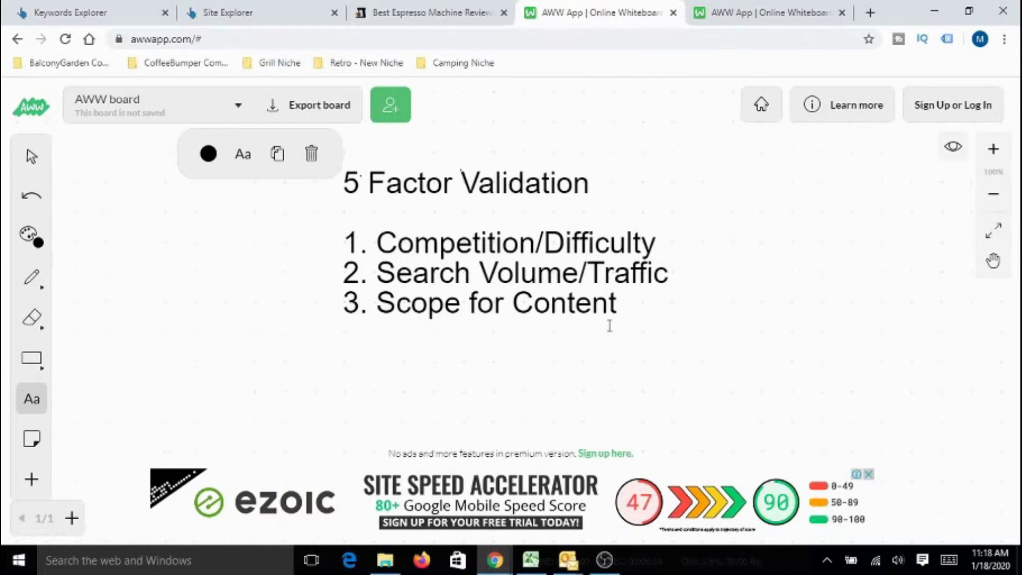
Add '4. Reference Site/Proof' as the fourth factor and return to the 349 filtered keywords.
{"action": "key", "text": "Return"}
{"action": "type", "text": "4. Refer"}
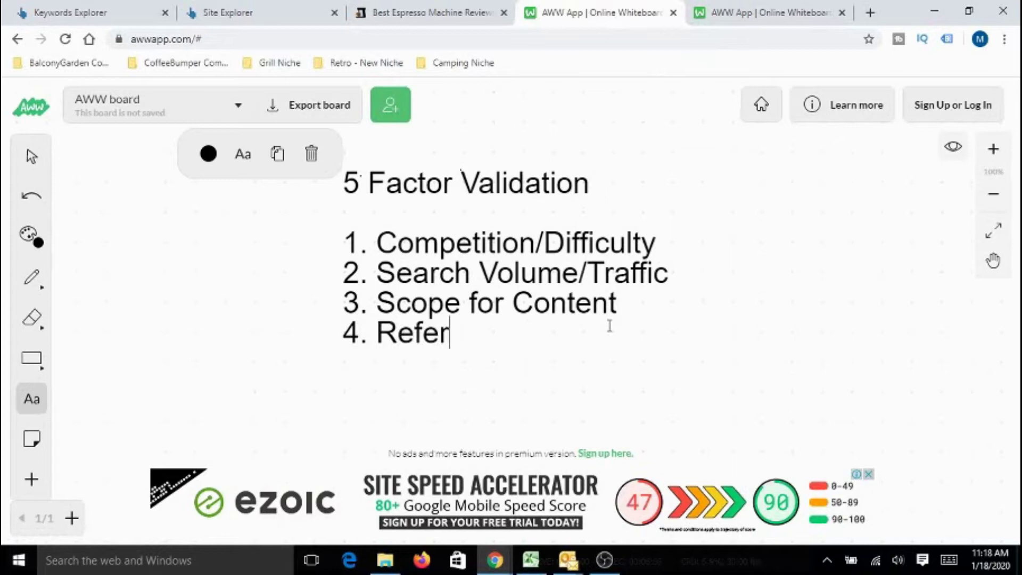
{"action": "type", "text": "ence Site"}
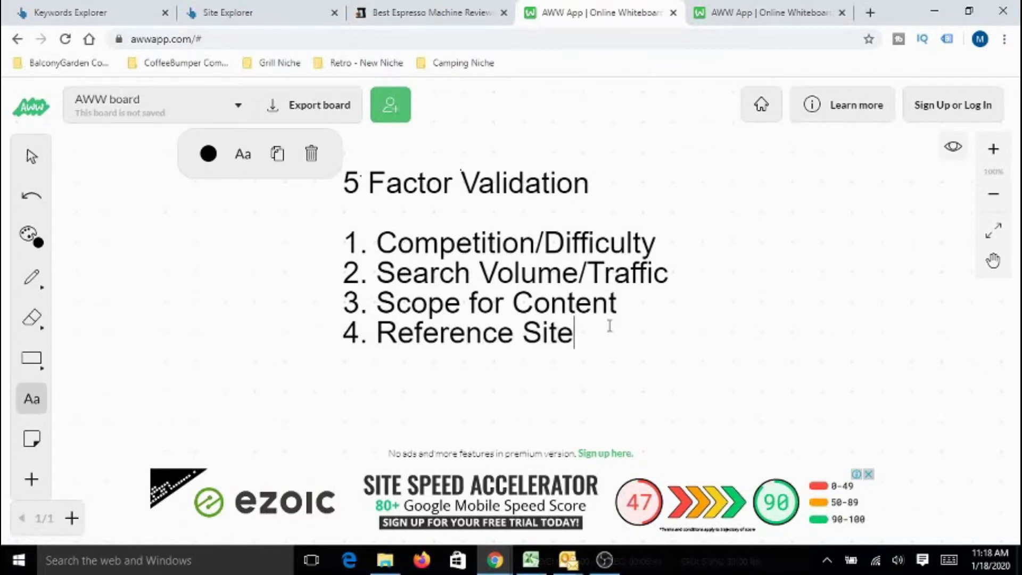
{"action": "type", "text": "/Proo"}
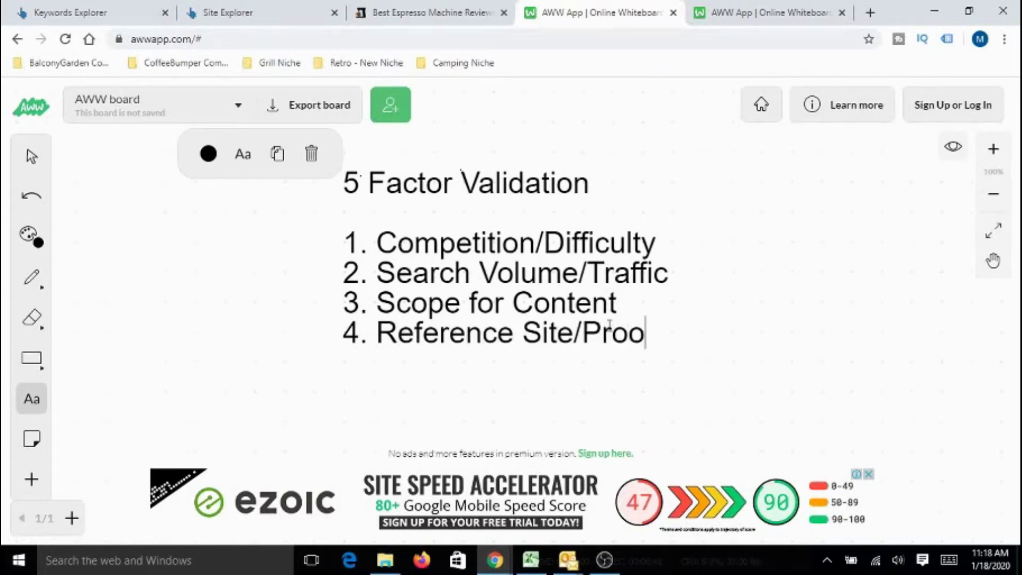
{"action": "type", "text": "f"}
{"action": "left_click", "coordinate": [96, 12]}
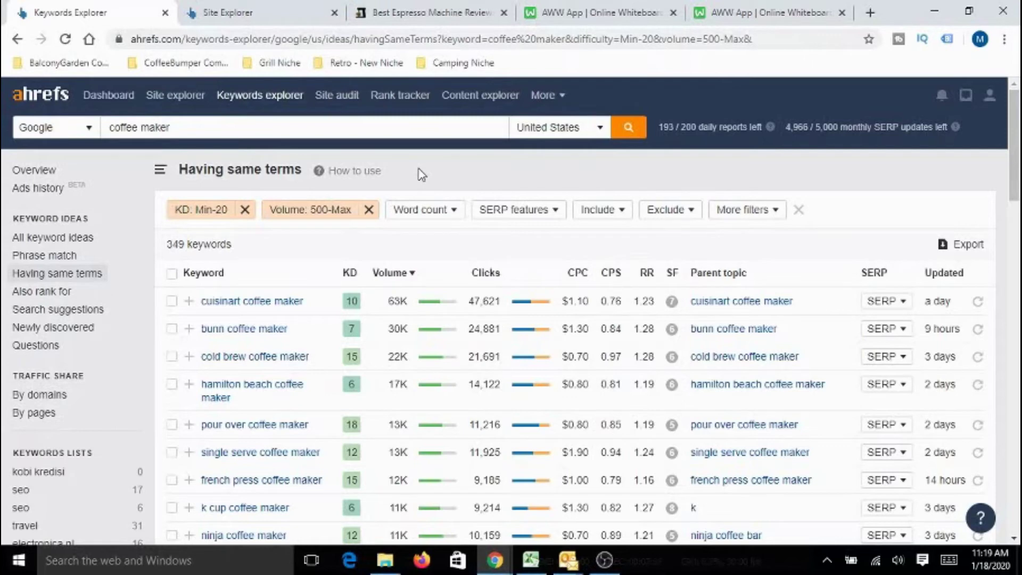
Copy the theedgecoffee.com address from the reference site and go to the empty Site Explorer page.
{"action": "left_click", "coordinate": [416, 14]}
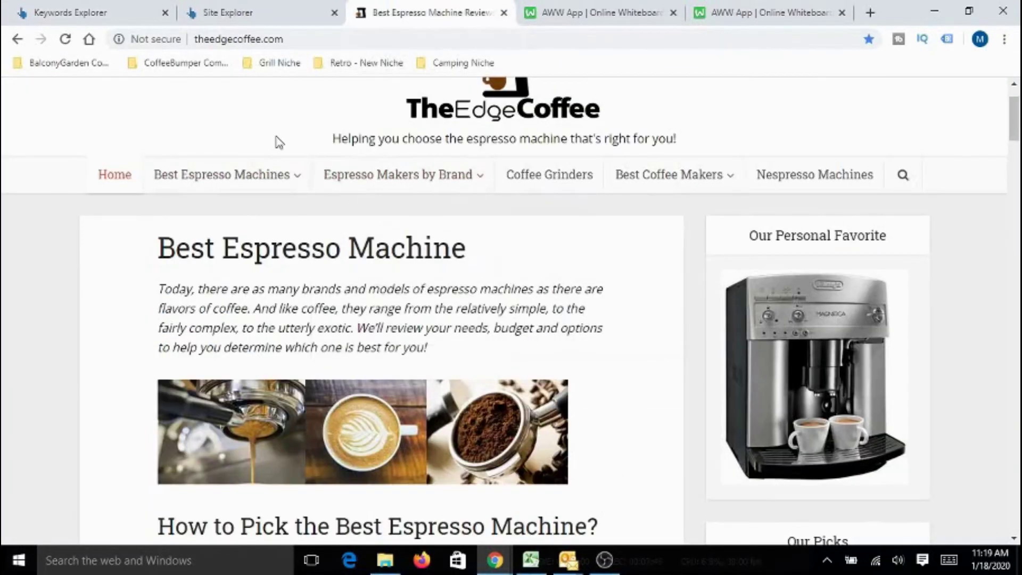
{"action": "left_click_drag", "start_coordinate": [315, 38], "coordinate": [198, 43]}
{"action": "key", "text": "ctrl+c"}
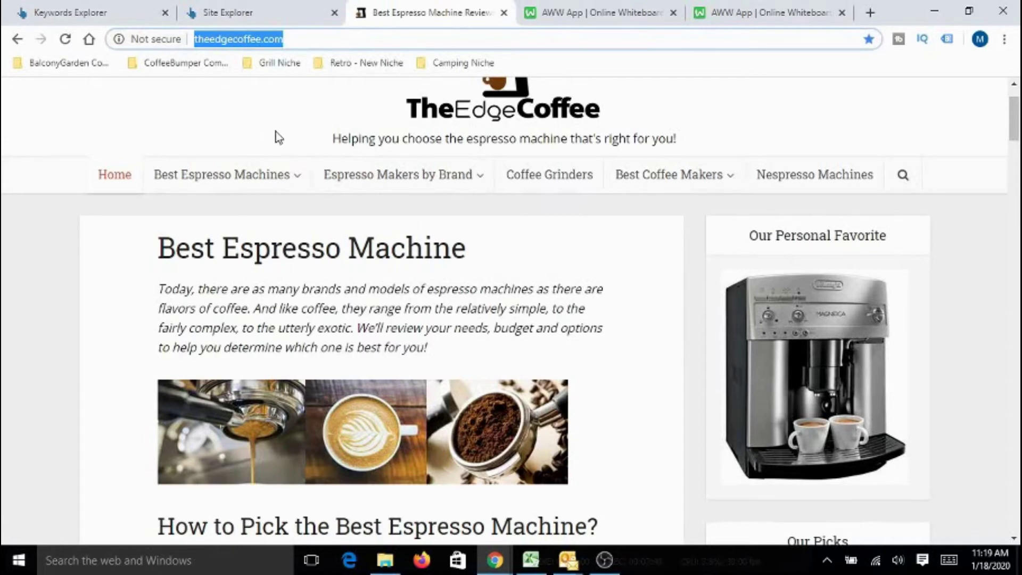
{"action": "left_click", "coordinate": [262, 12]}
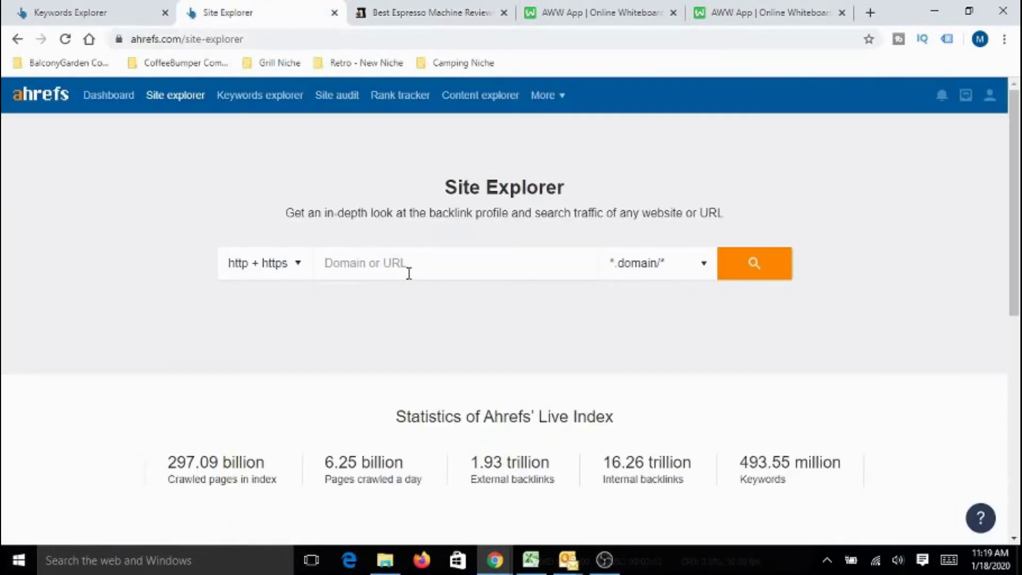
Run Site Explorer on the pasted theedgecoffee.com address and point out its domain rating of 15.
{"action": "key", "text": "ctrl+v"}
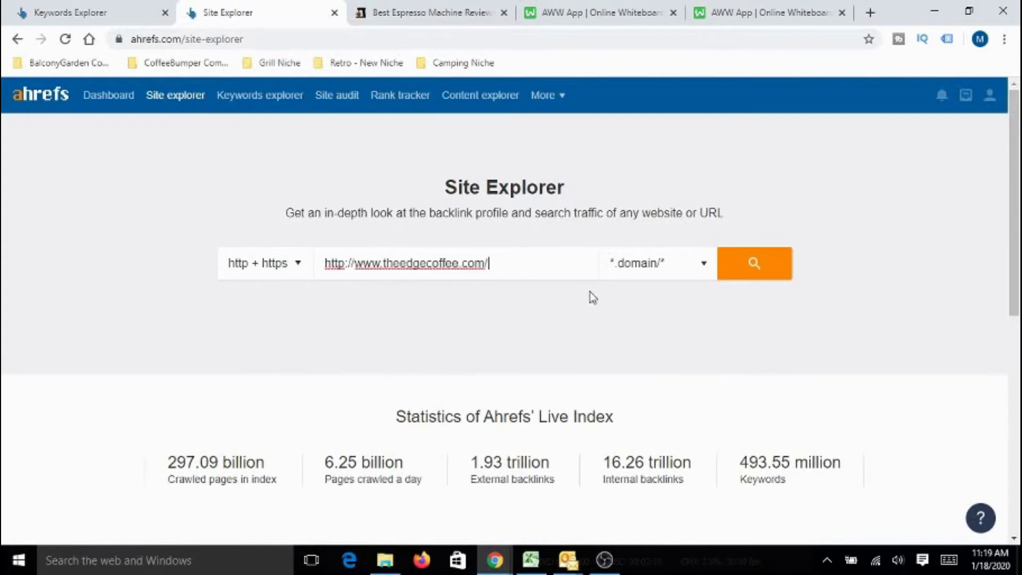
{"action": "left_click", "coordinate": [753, 268]}
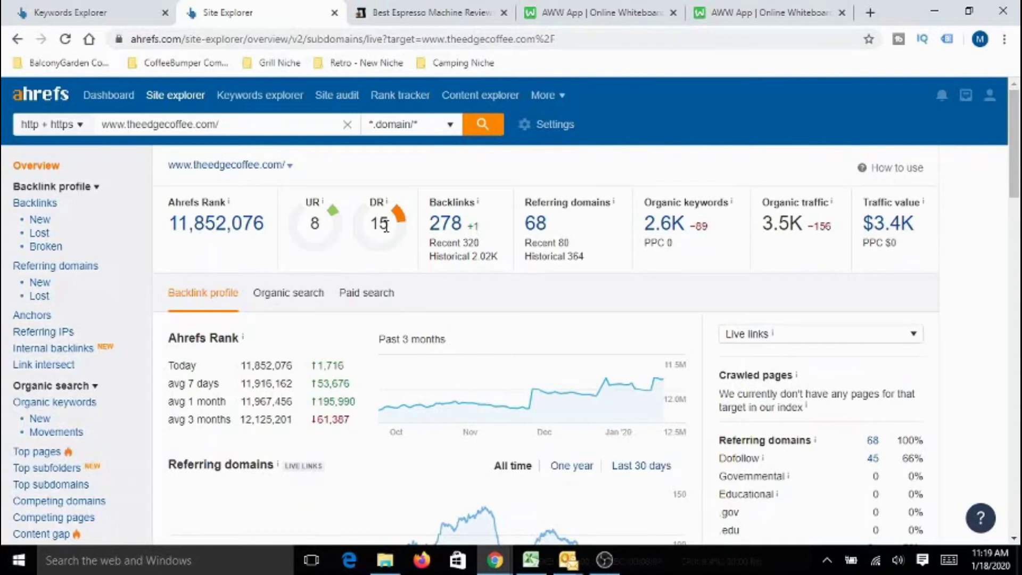
{"action": "double_click", "coordinate": [407, 197]}
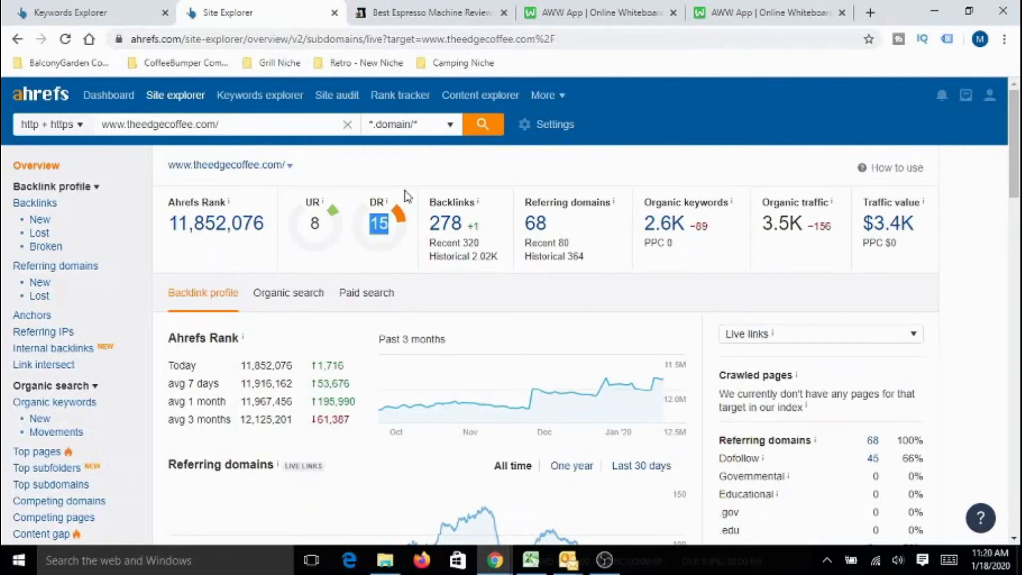
{"action": "left_click", "coordinate": [413, 198]}
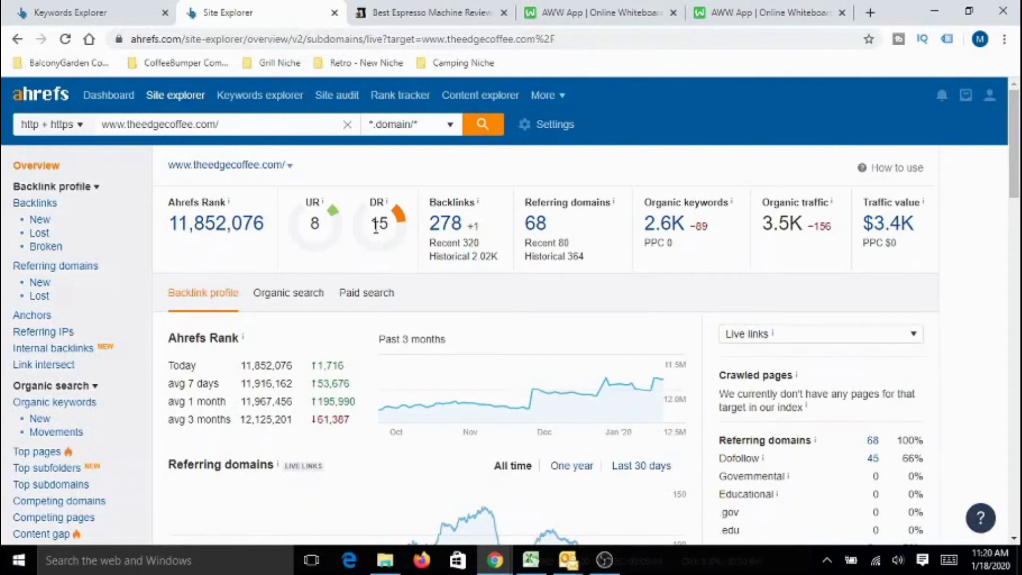
Highlight the DR 15 and 2.6K organic keywords figures, then open the Organic keywords report.
{"action": "left_click_drag", "start_coordinate": [371, 223], "coordinate": [390, 224]}
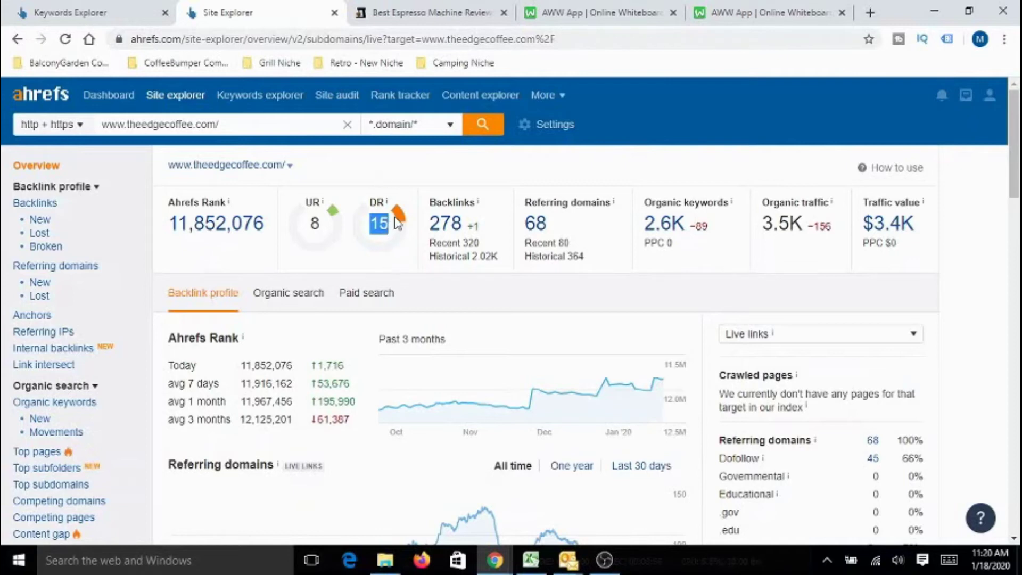
{"action": "left_click", "coordinate": [395, 238]}
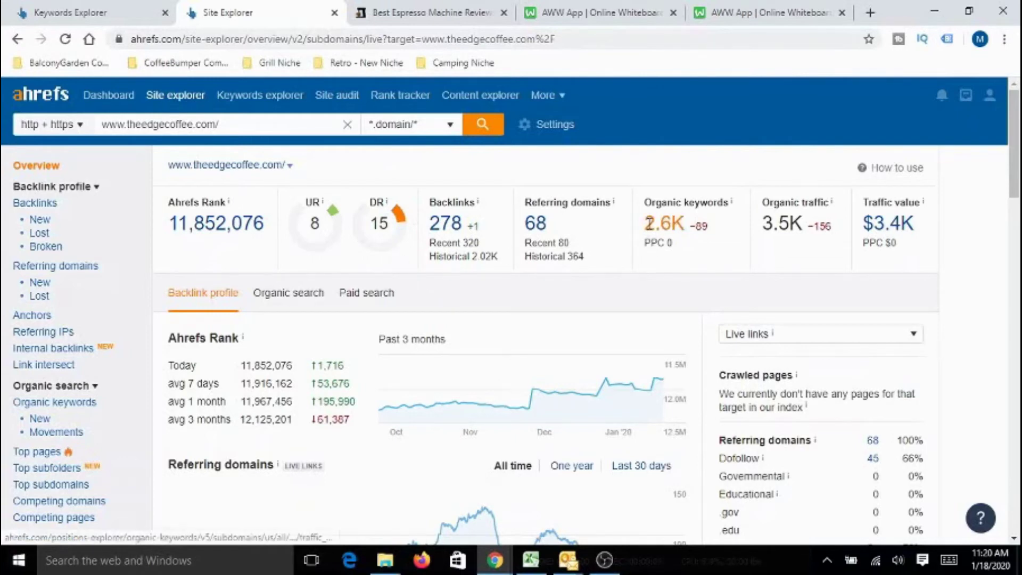
{"action": "left_click_drag", "start_coordinate": [643, 224], "coordinate": [683, 222]}
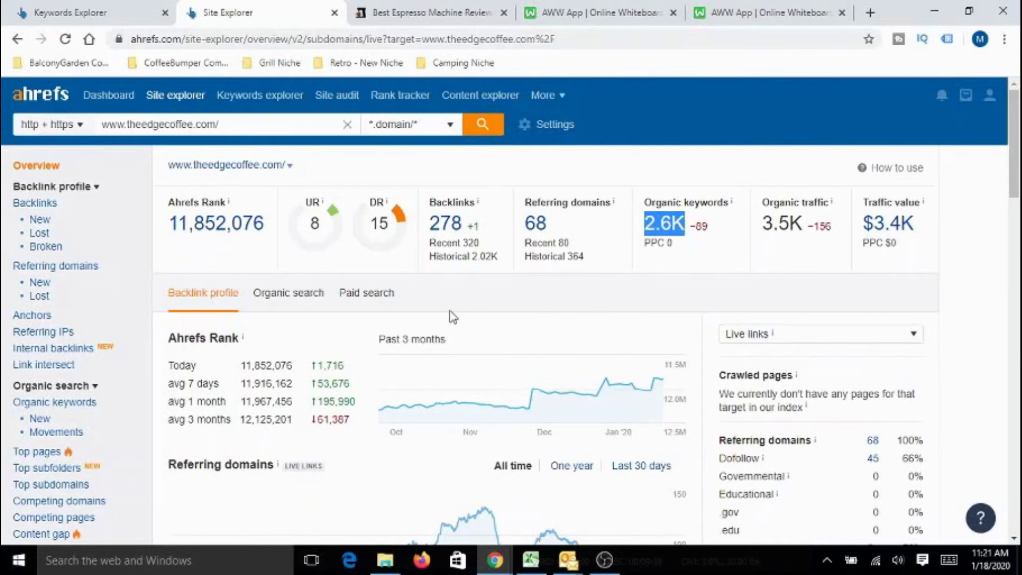
{"action": "left_click", "coordinate": [54, 402]}
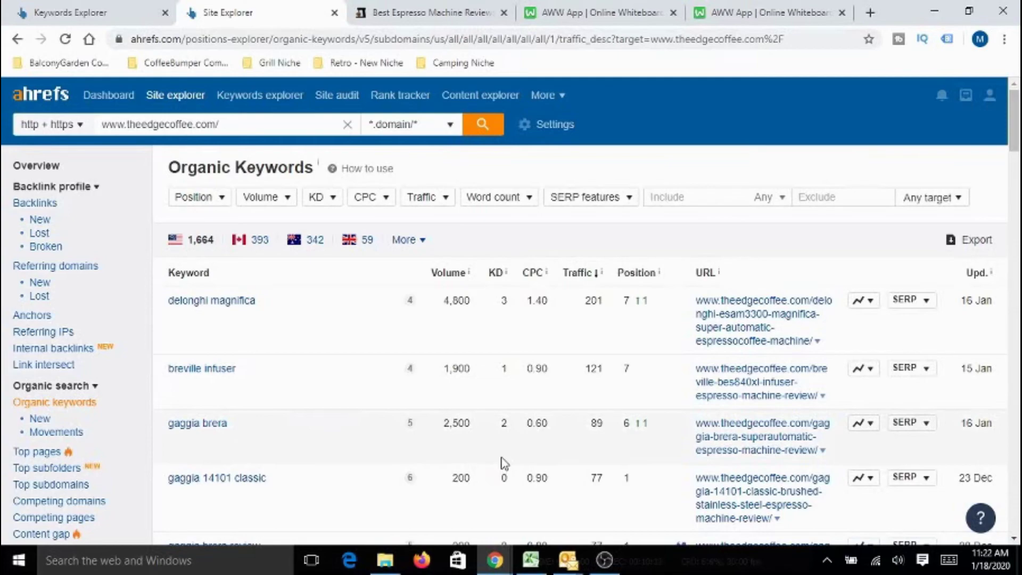
Scroll through theedgecoffee.com's rankings: delonghi magnifica, breville infuser (121 traffic), gaggia brera (89).
{"action": "scroll", "coordinate": [360, 338], "scroll_direction": "down", "scroll_amount": 4}
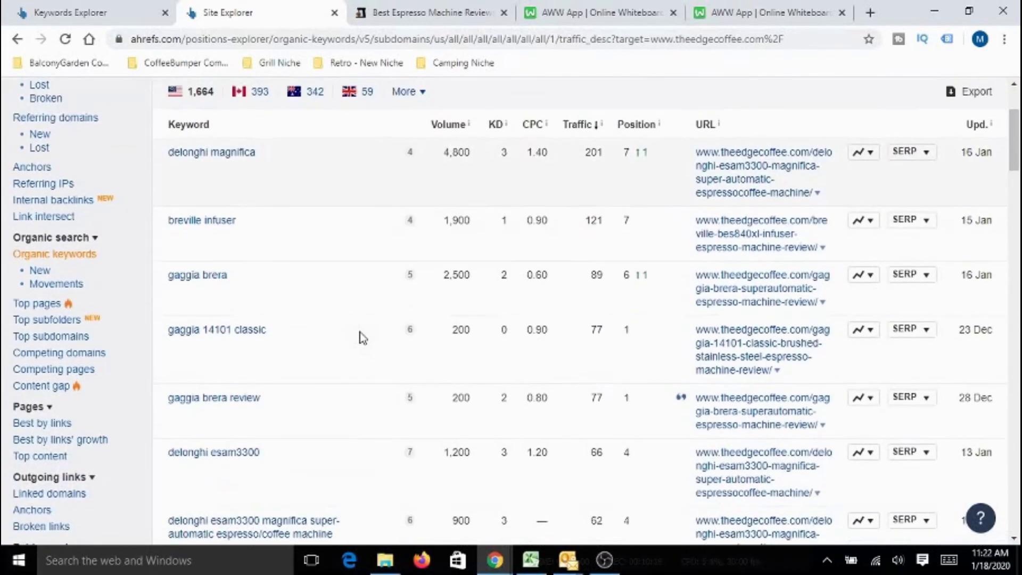
{"action": "scroll", "coordinate": [360, 337], "scroll_direction": "down", "scroll_amount": 3}
{"action": "scroll", "coordinate": [381, 411], "scroll_direction": "down", "scroll_amount": 4}
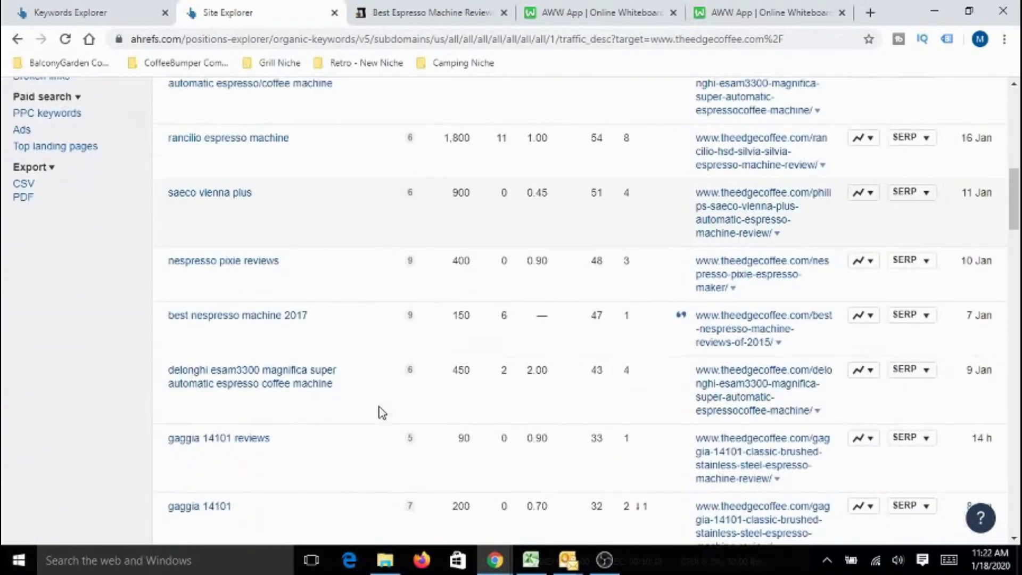
{"action": "scroll", "coordinate": [381, 413], "scroll_direction": "up", "scroll_amount": 11}
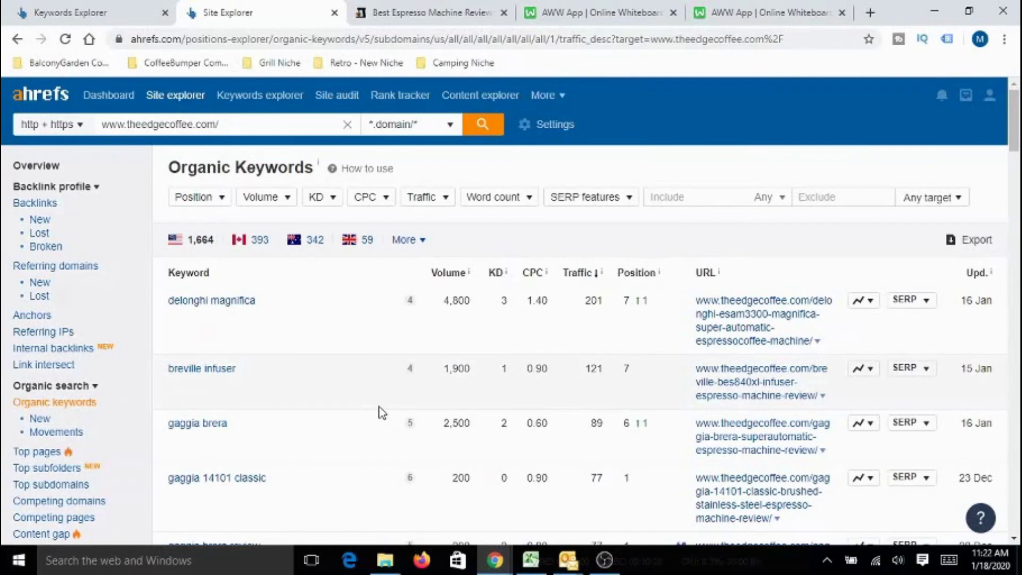
On the whiteboard, add '5. Earning Potential' as a new line below '4. Reference Site/Proof'.
{"action": "left_click", "coordinate": [630, 21]}
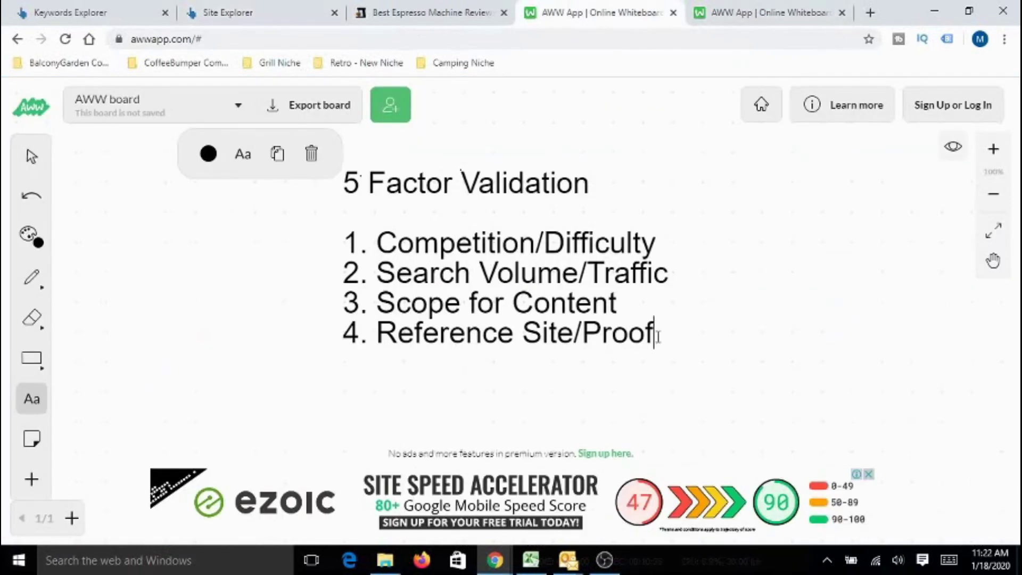
{"action": "left_click_drag", "start_coordinate": [658, 336], "coordinate": [386, 346]}
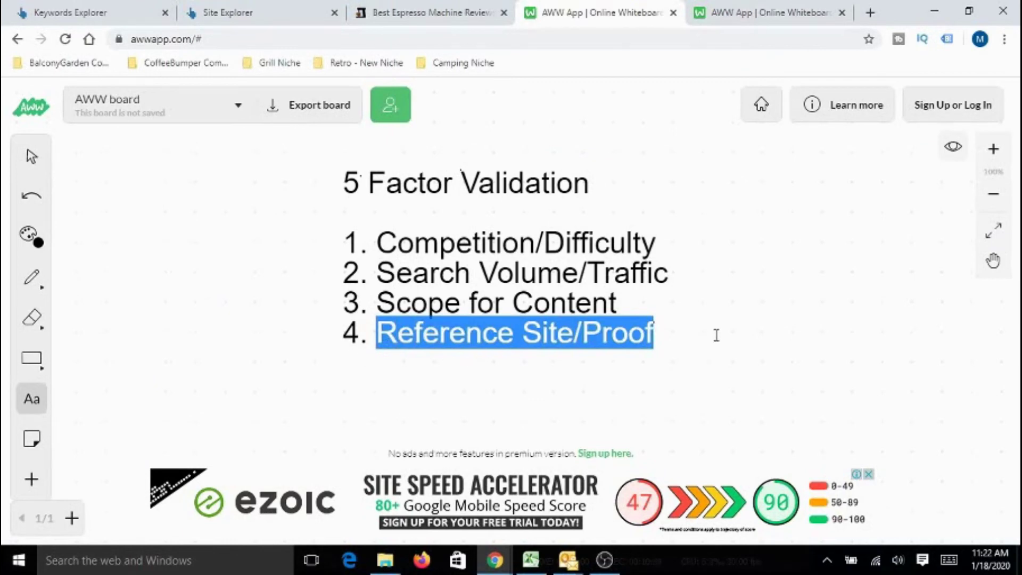
{"action": "left_click", "coordinate": [693, 331]}
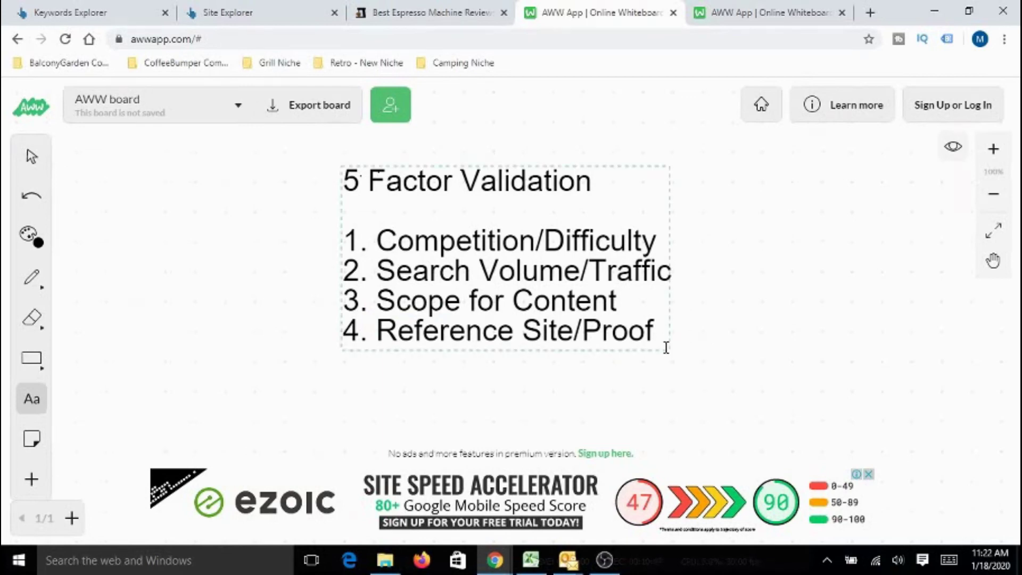
{"action": "left_click", "coordinate": [659, 334]}
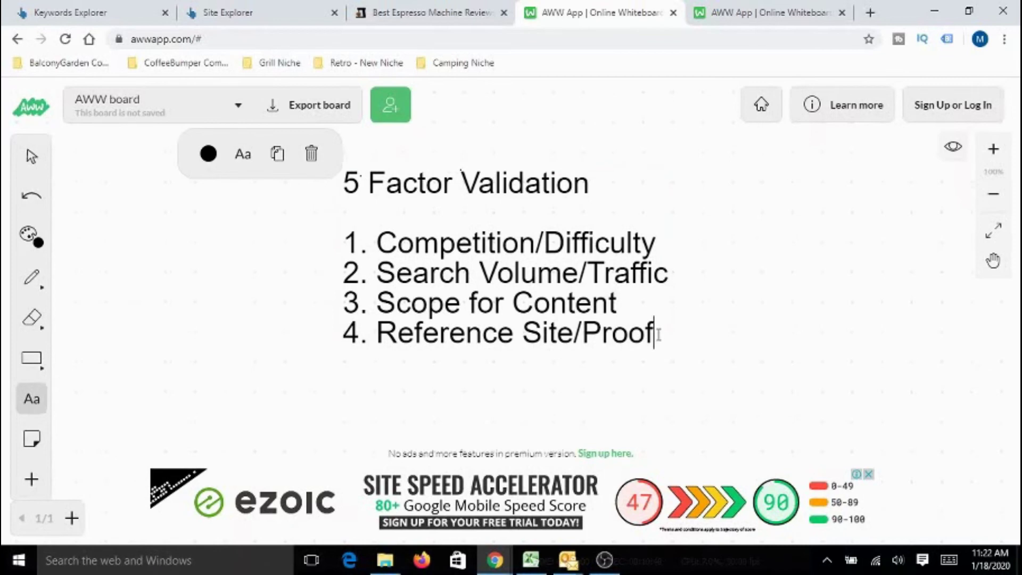
{"action": "key", "text": "Return"}
{"action": "type", "text": "5. Ea"}
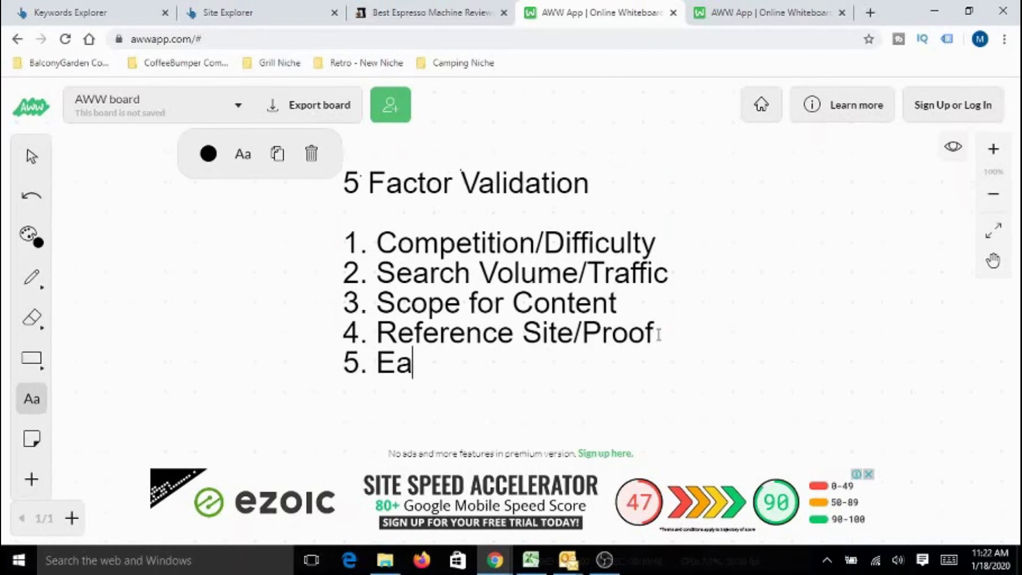
{"action": "type", "text": "rning Potent"}
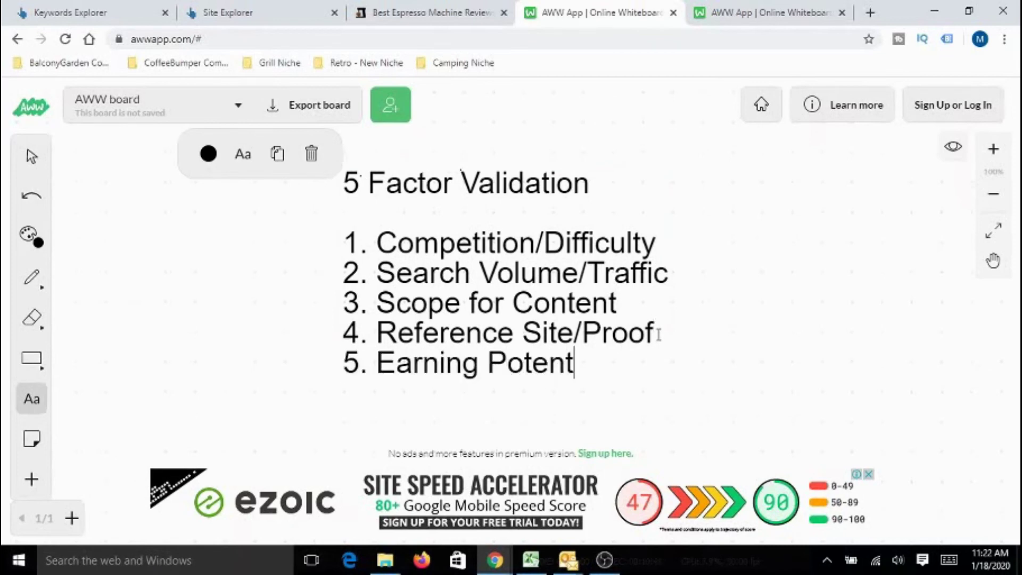
{"action": "type", "text": "ial"}
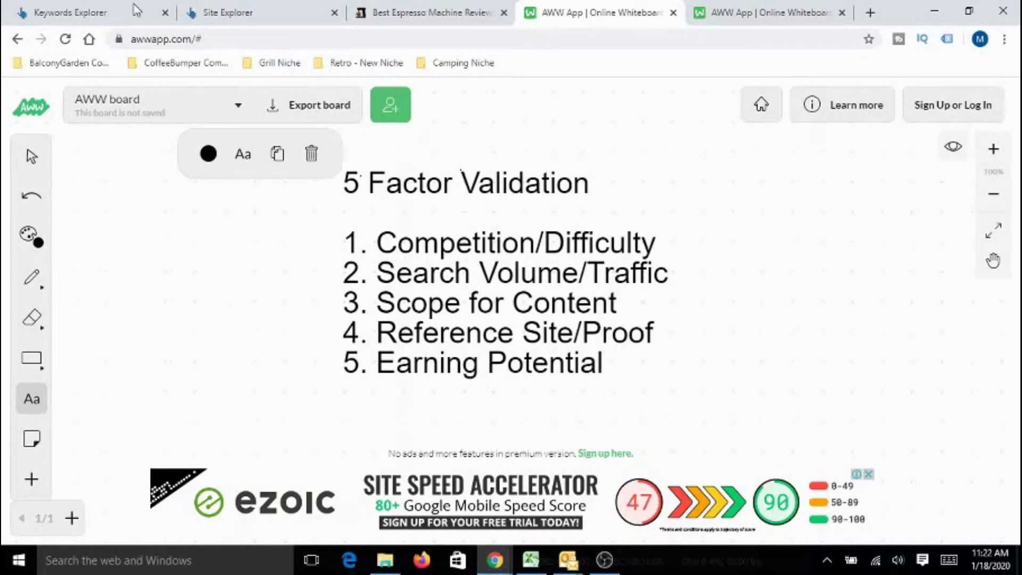
Review the 349 filtered coffee maker keywords (KD Min-20, Volume 500-Max) and their CPCs.
{"action": "left_click", "coordinate": [111, 13]}
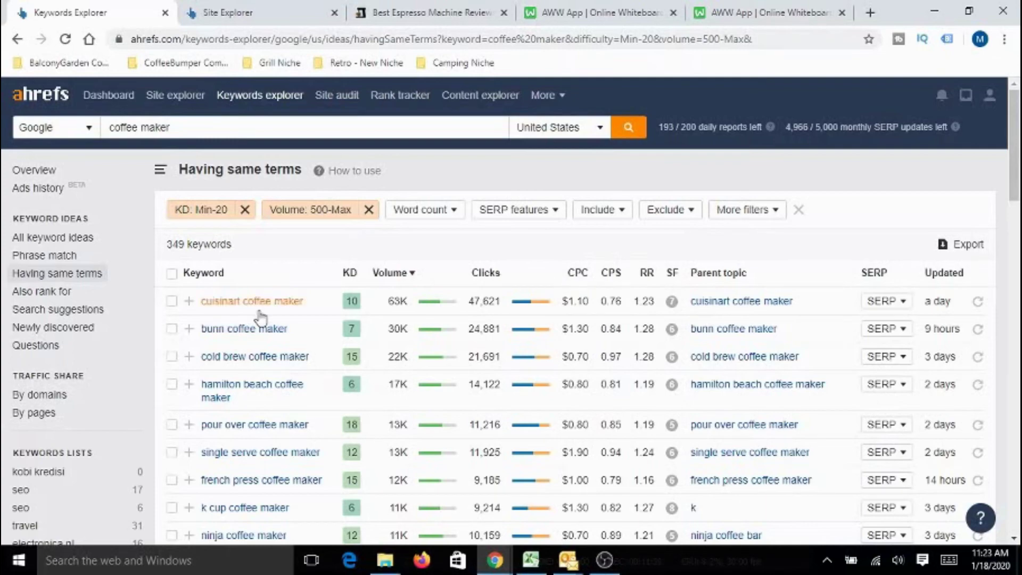
{"action": "scroll", "coordinate": [267, 458], "scroll_direction": "down", "scroll_amount": 1}
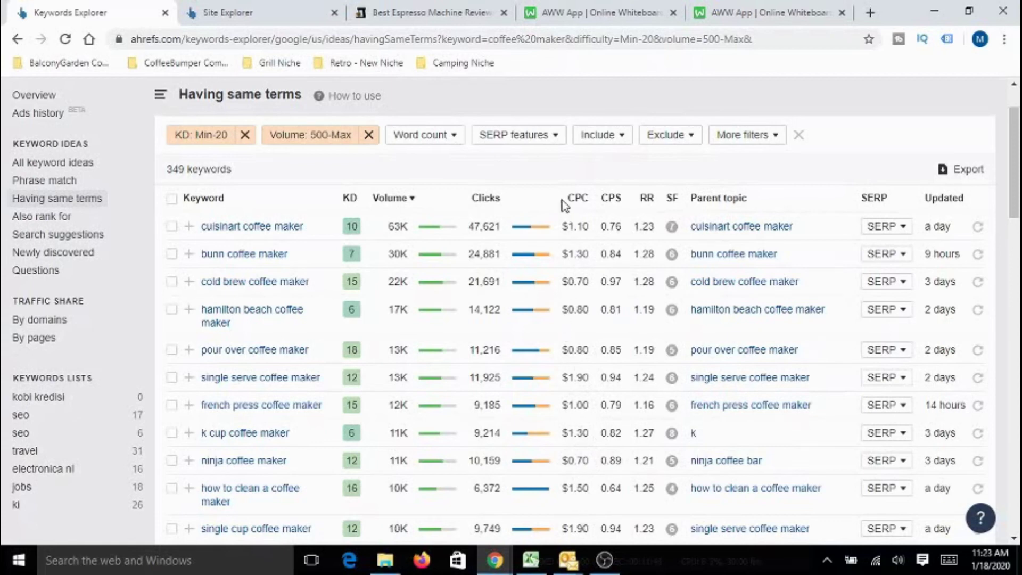
{"action": "scroll", "coordinate": [556, 200], "scroll_direction": "up", "scroll_amount": 2}
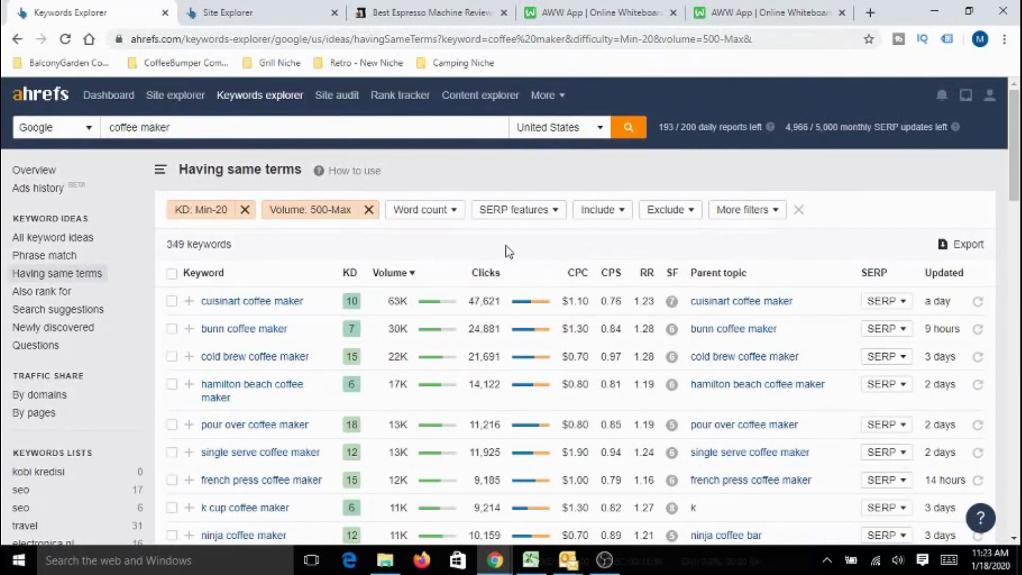
Open theedgecoffee.com's overview and point out its 3.5K traffic and $3.4K traffic value.
{"action": "left_click", "coordinate": [269, 14]}
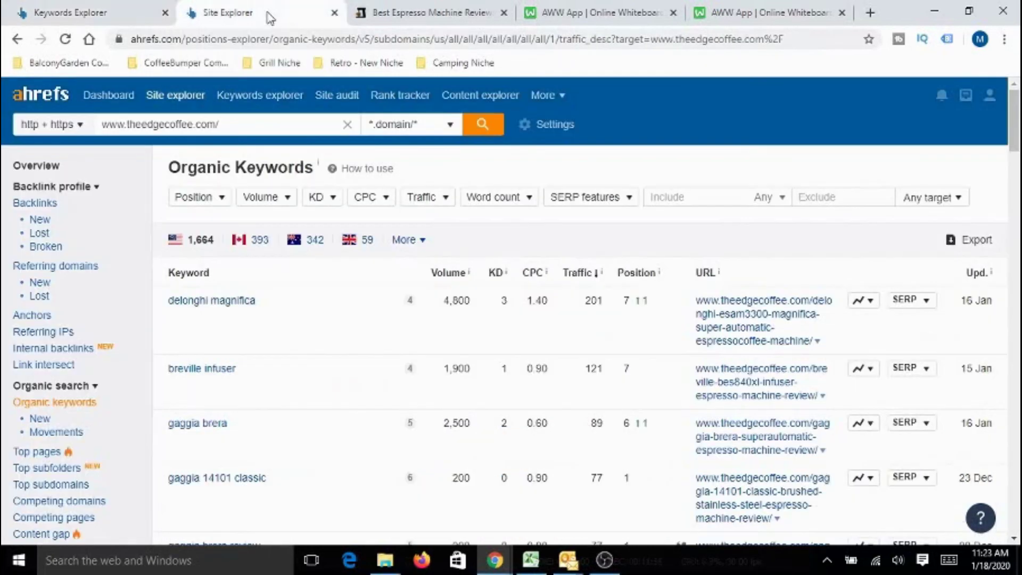
{"action": "left_click", "coordinate": [24, 165]}
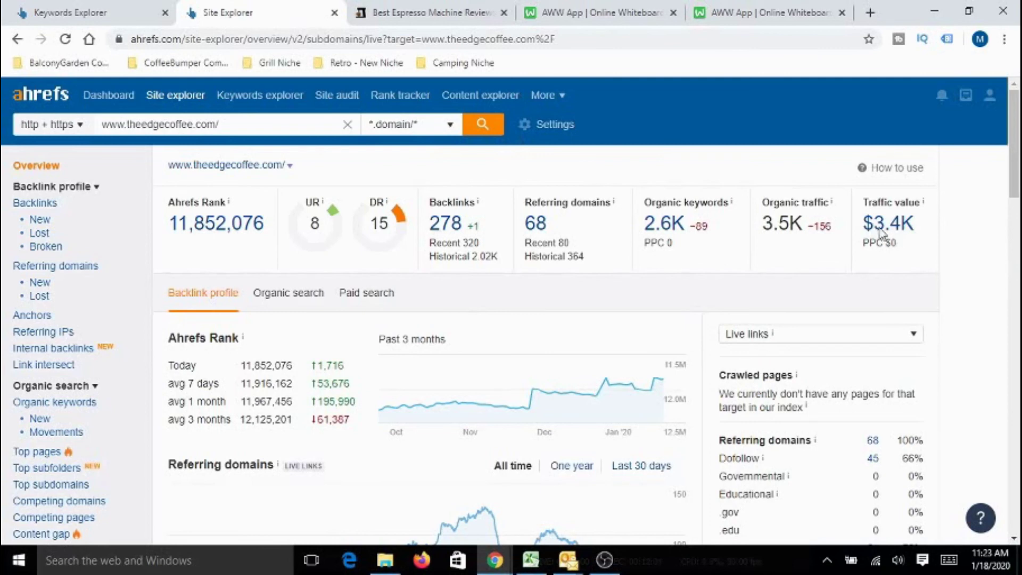
{"action": "double_click", "coordinate": [922, 237]}
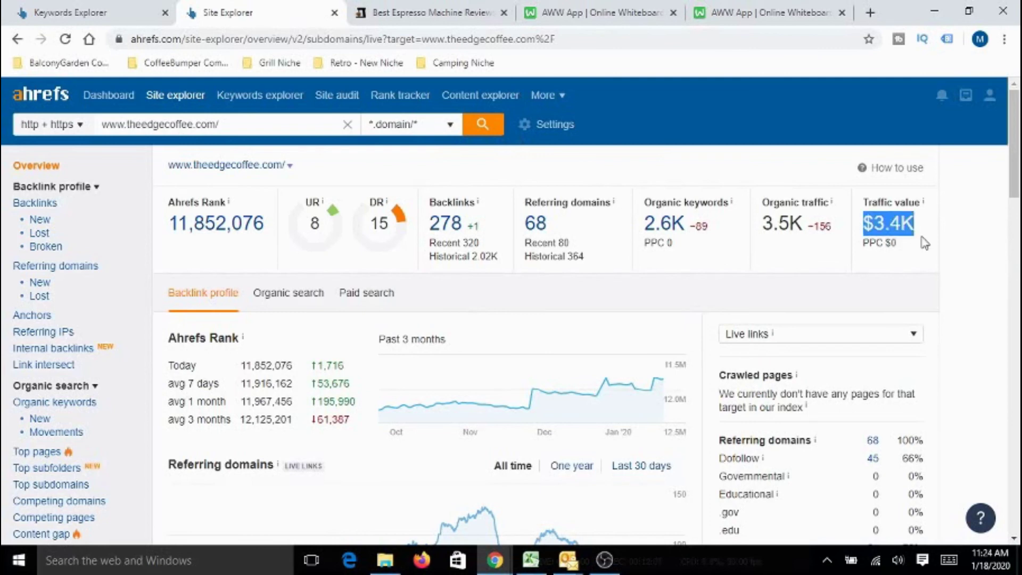
{"action": "left_click", "coordinate": [954, 226]}
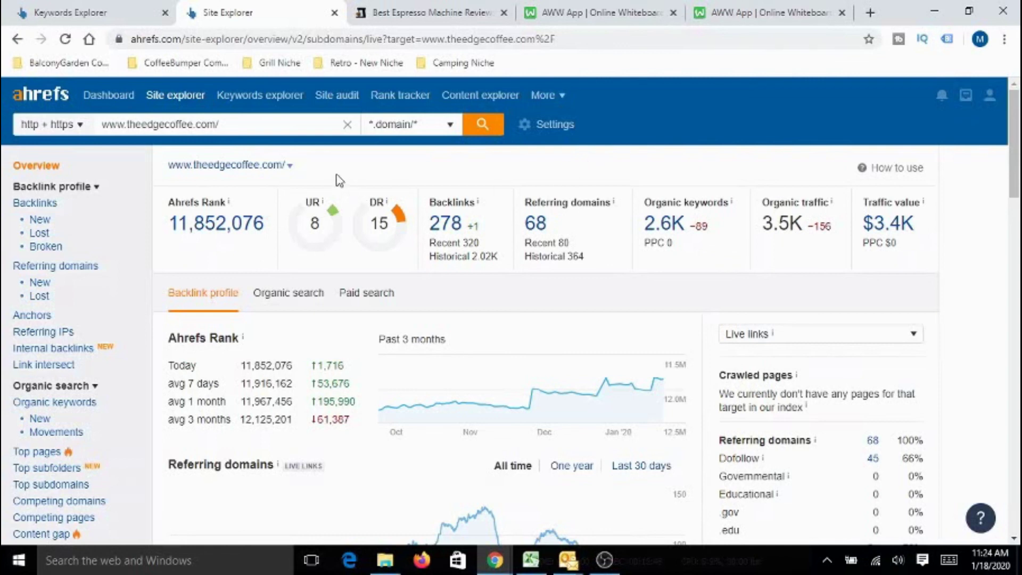
{"action": "left_click", "coordinate": [38, 451]}
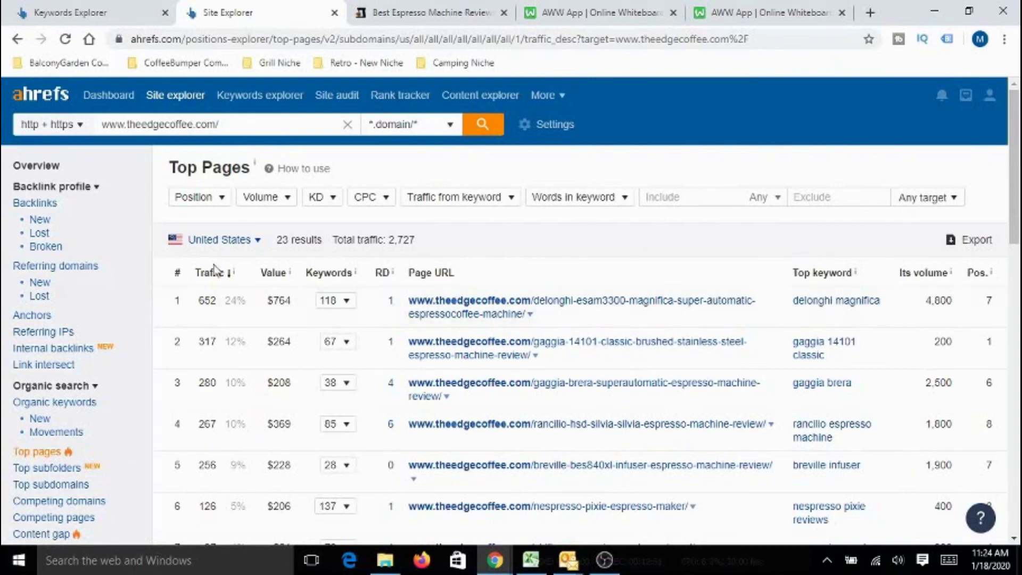
{"action": "left_click_drag", "start_coordinate": [279, 240], "coordinate": [322, 243]}
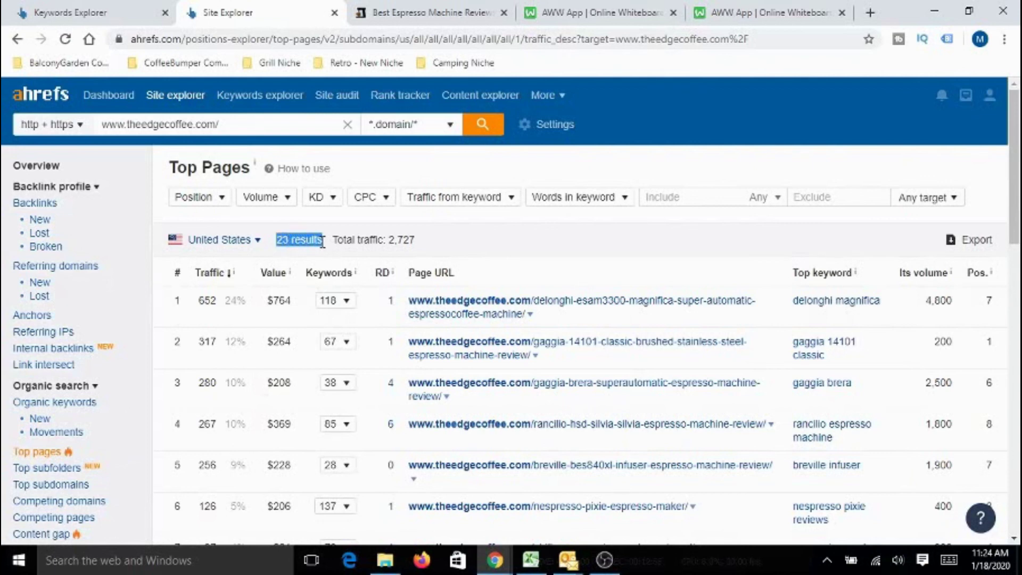
{"action": "left_click", "coordinate": [493, 172]}
{"action": "left_click", "coordinate": [33, 165]}
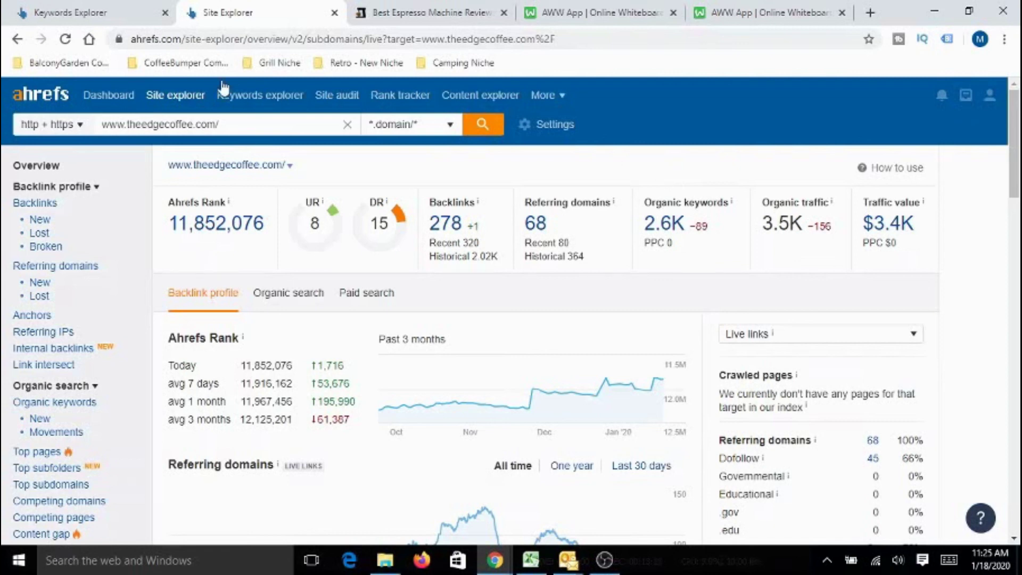
Return to the coffee maker keyword results and select the 'coffee maker' search term.
{"action": "left_click", "coordinate": [90, 12]}
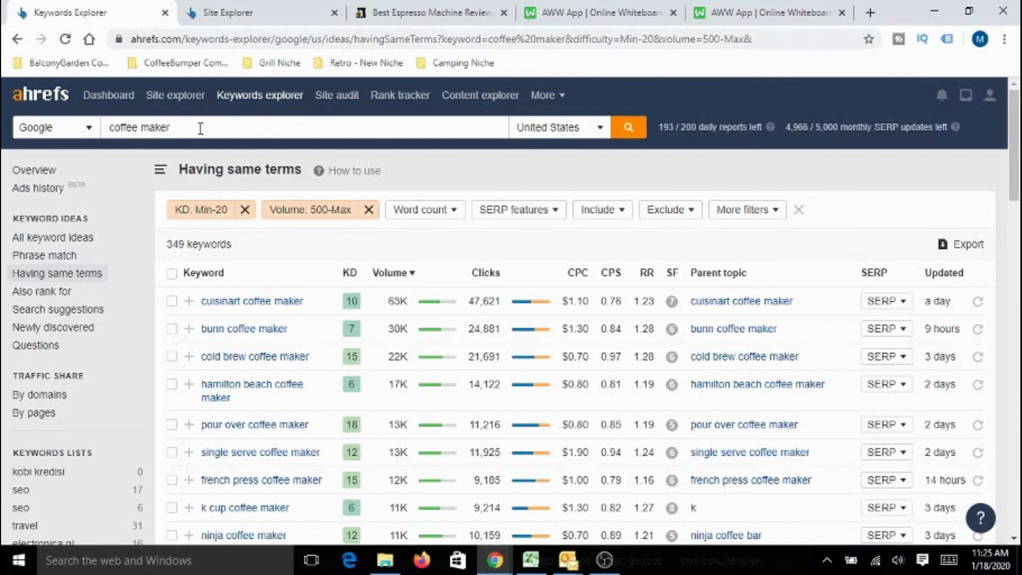
{"action": "left_click_drag", "start_coordinate": [176, 127], "coordinate": [110, 127]}
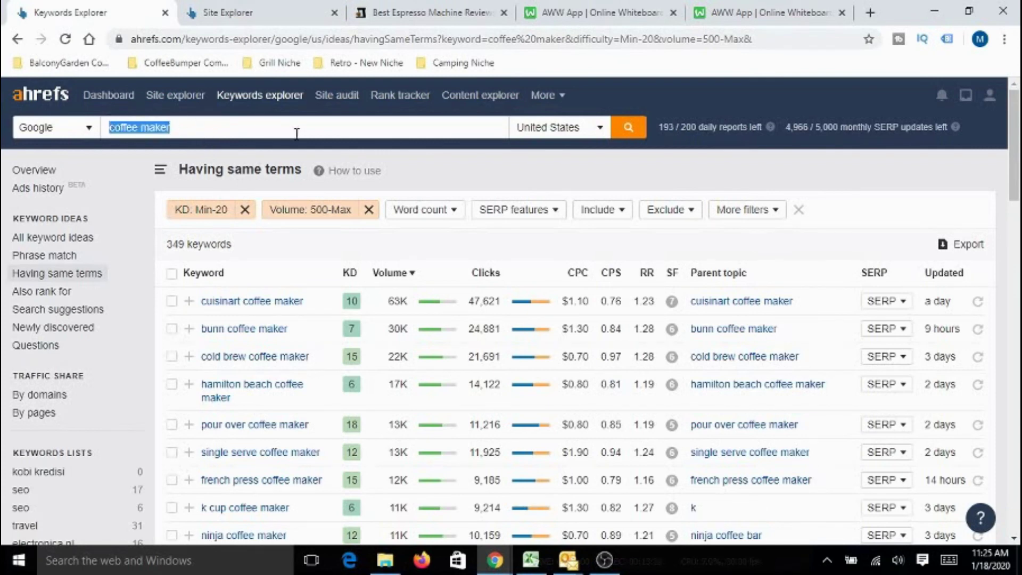